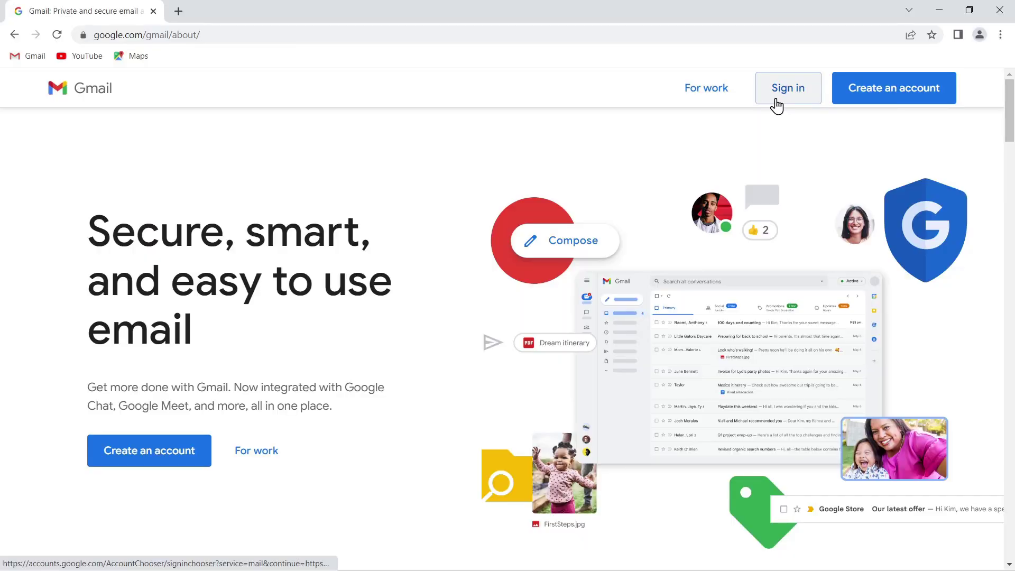
Start a new Google account and enter the first and last name, username, and matching password
{"action": "left_click", "coordinate": [901, 105]}
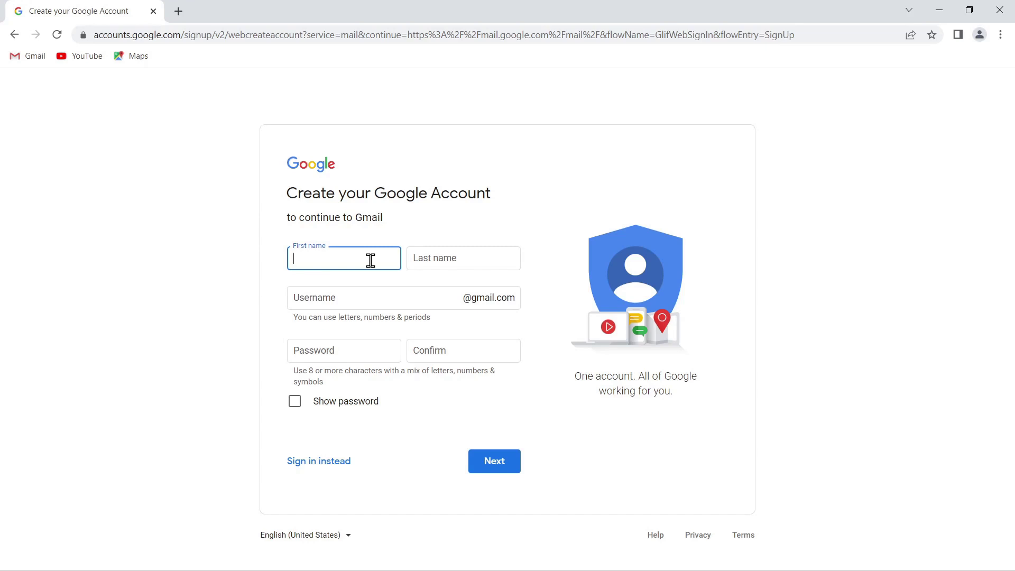
{"action": "type", "text": "Recc"}
{"action": "type", "text": "over"}
{"action": "key", "text": "Tab"}
{"action": "type", "text": "Adcount"}
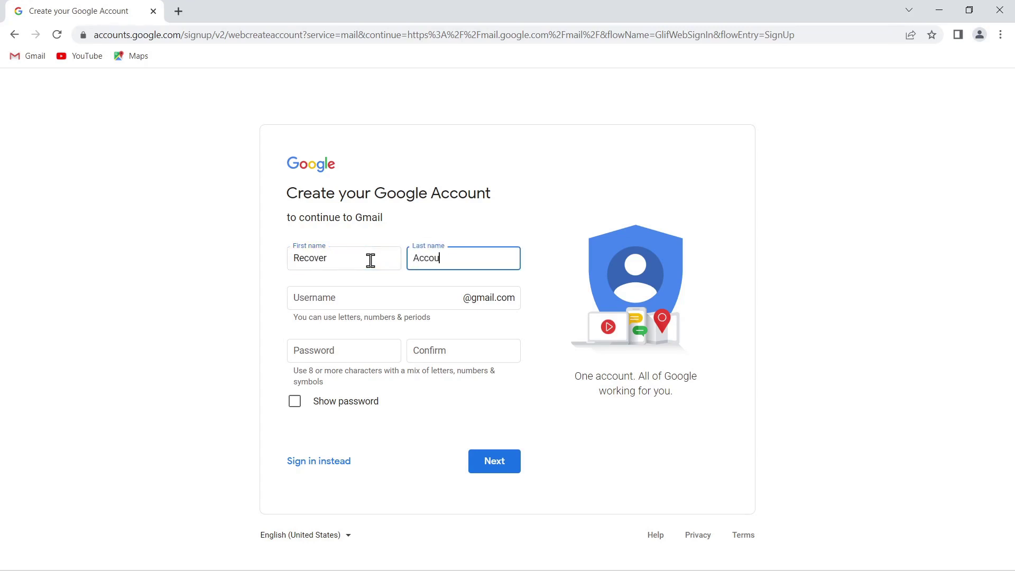
{"action": "key", "text": "Tab"}
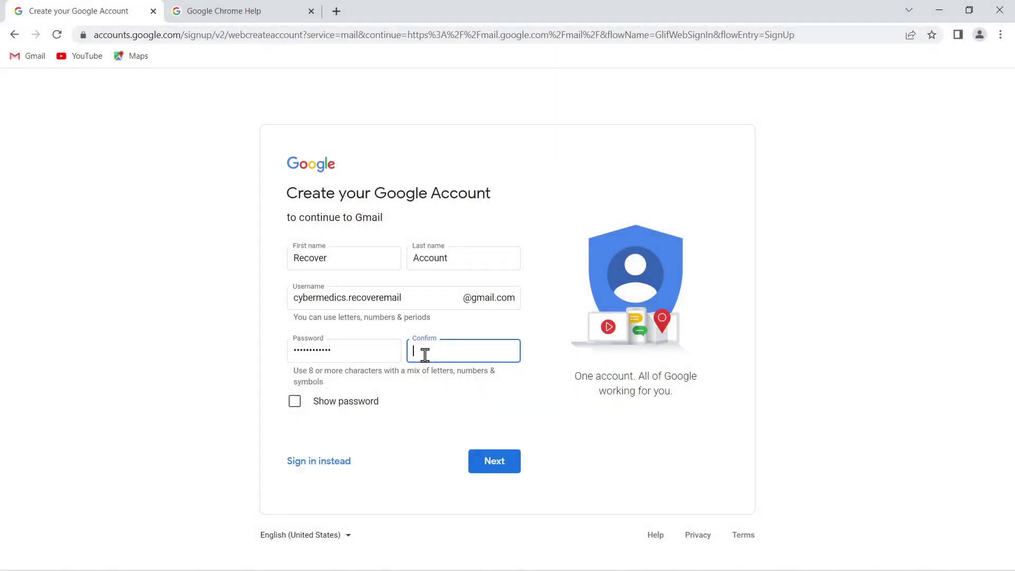
{"action": "key", "text": "ctrl+v"}
Submit the sign-up details and enter a recovery email address on the personal-details page
{"action": "left_click", "coordinate": [498, 466]}
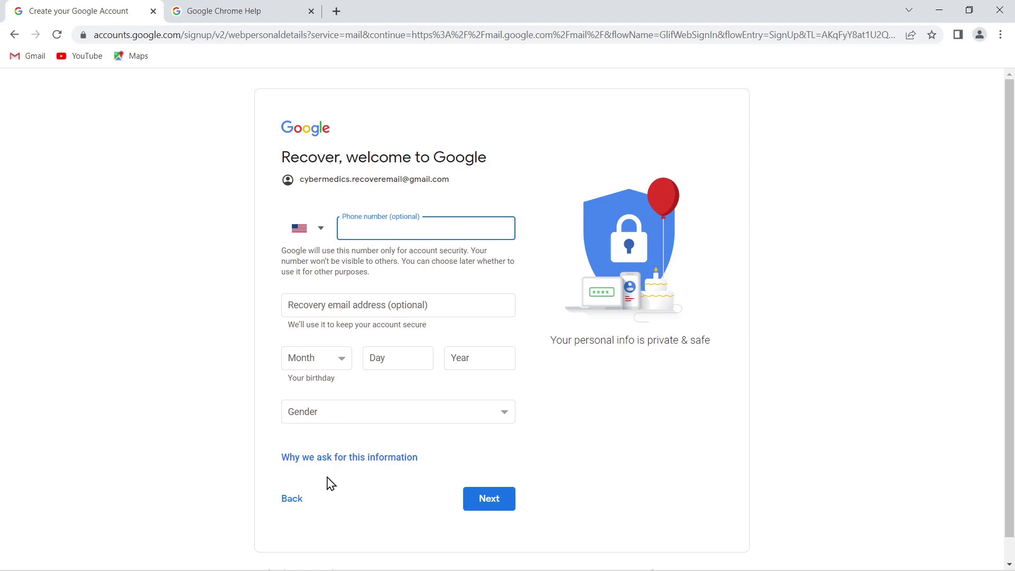
{"action": "left_click", "coordinate": [353, 313]}
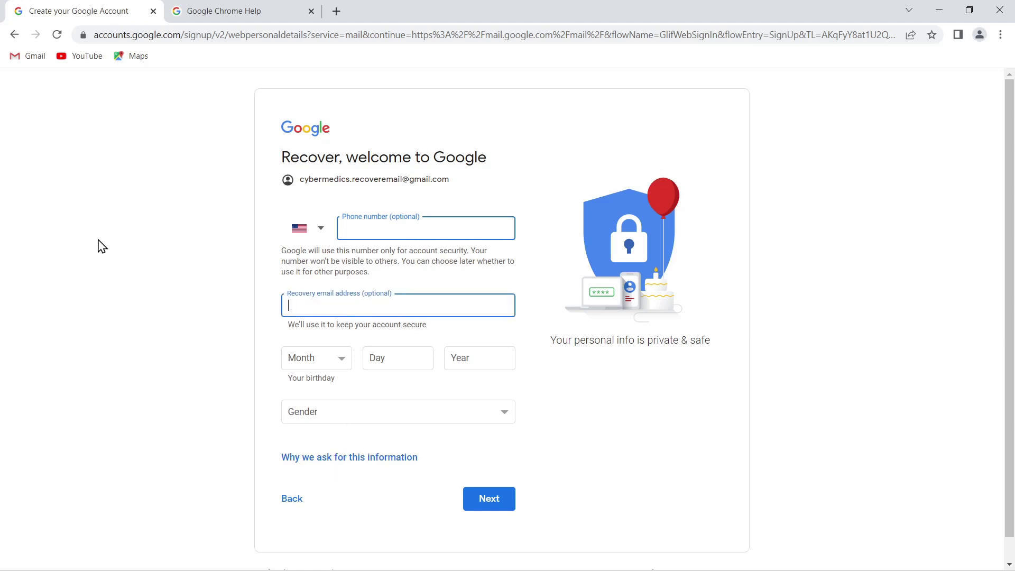
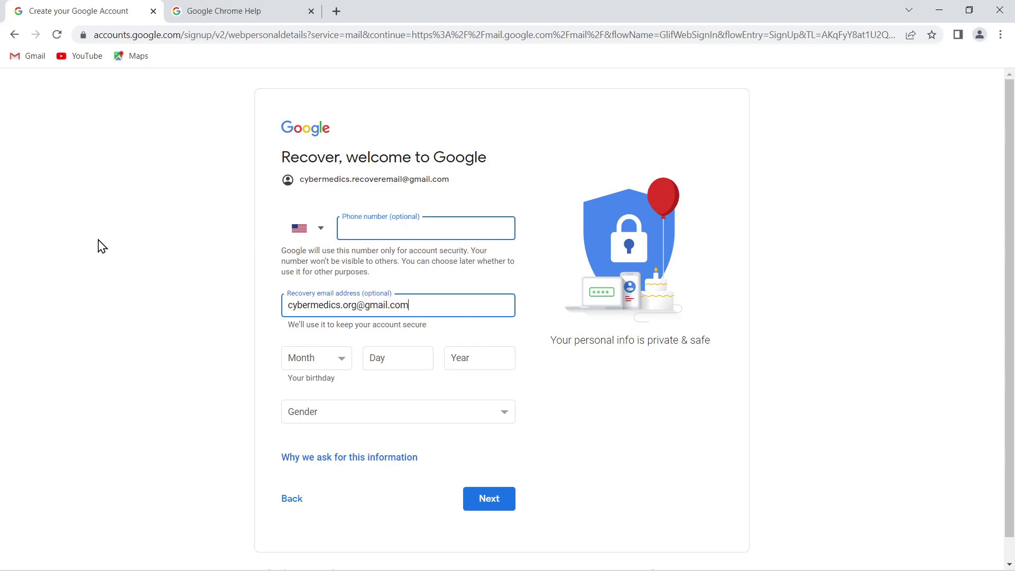
{"action": "key", "text": "Tab"}
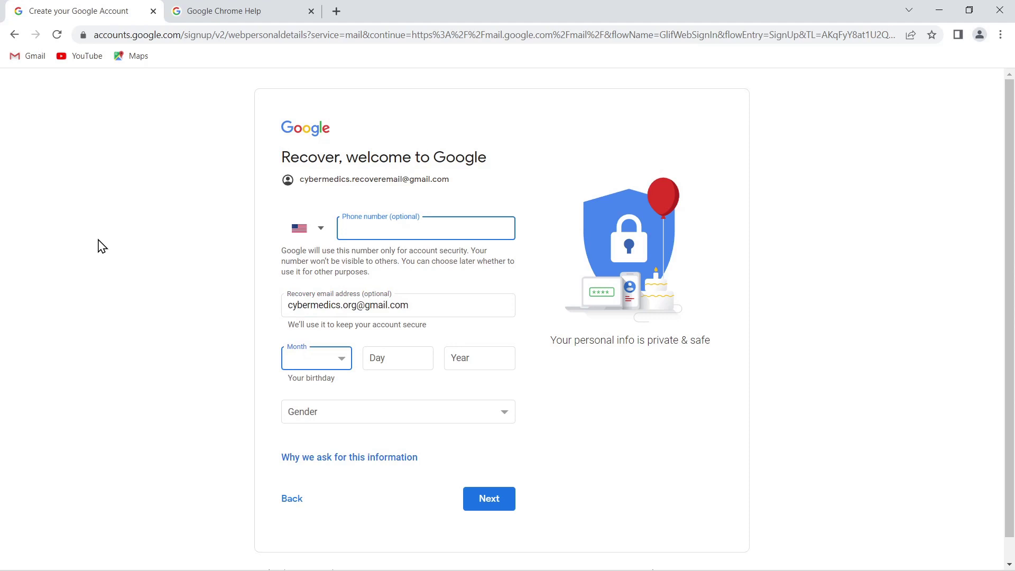
{"action": "left_click", "coordinate": [349, 457]}
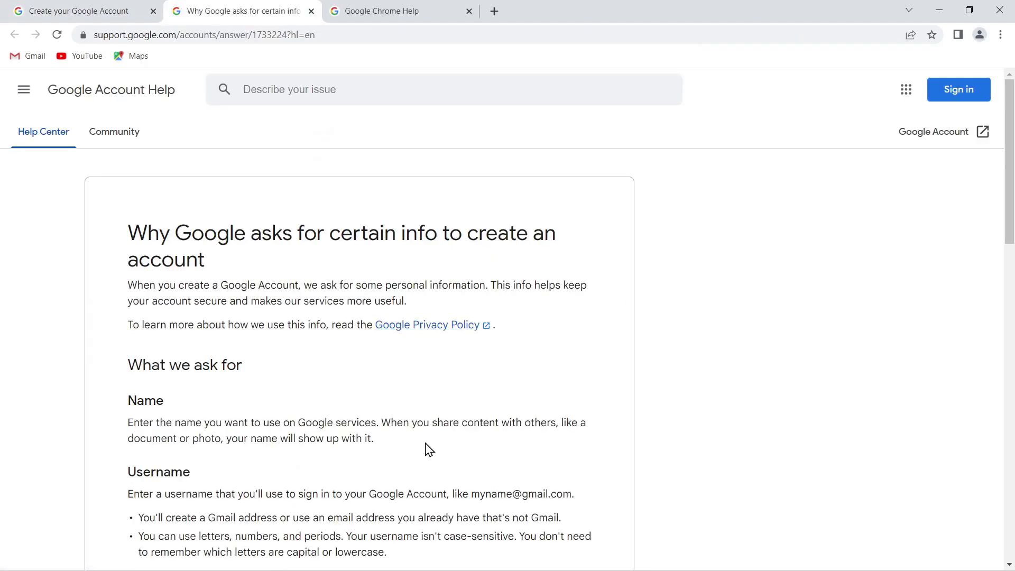
{"action": "scroll", "coordinate": [429, 449], "scroll_direction": "down", "scroll_amount": 5}
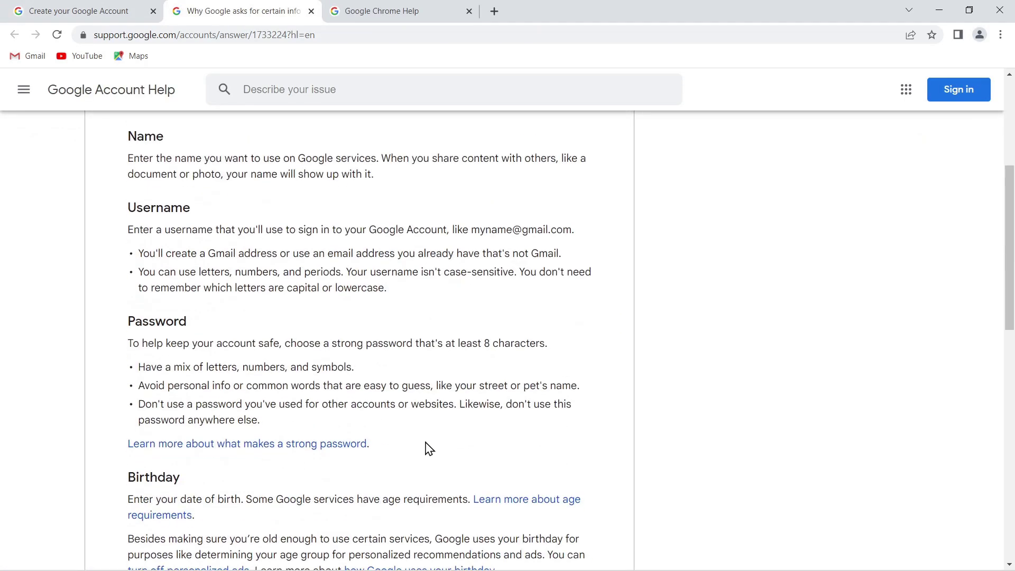
{"action": "scroll", "coordinate": [429, 449], "scroll_direction": "down", "scroll_amount": 3}
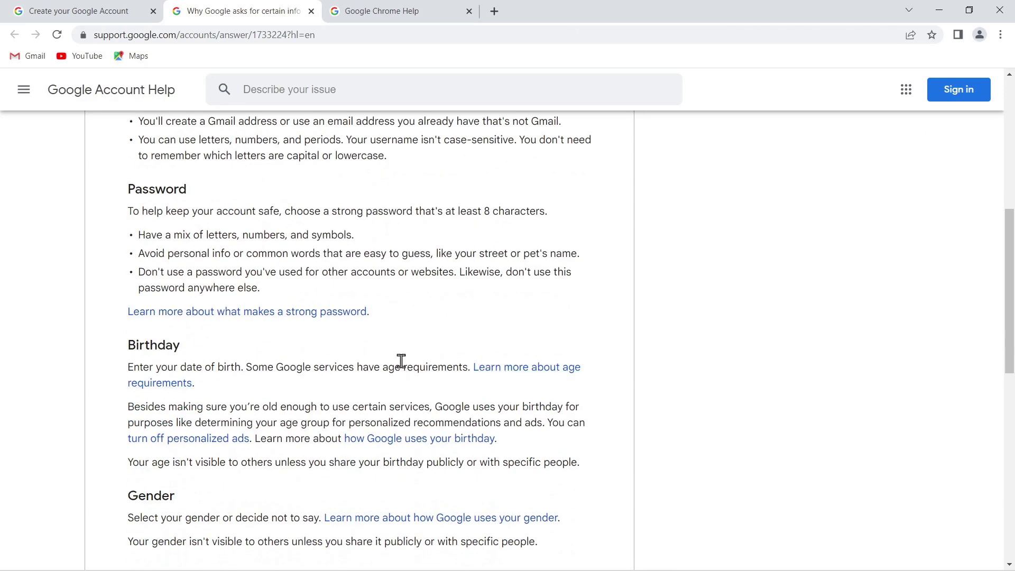
{"action": "left_click", "coordinate": [311, 11]}
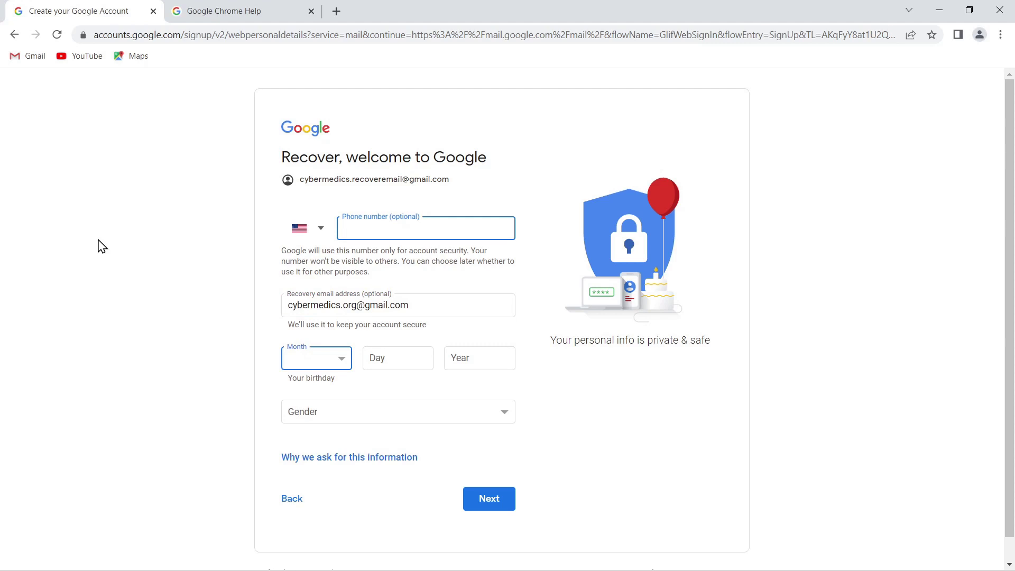
Submit the birthday and gender details and scroll through the Privacy and Terms page
{"action": "left_click", "coordinate": [485, 503]}
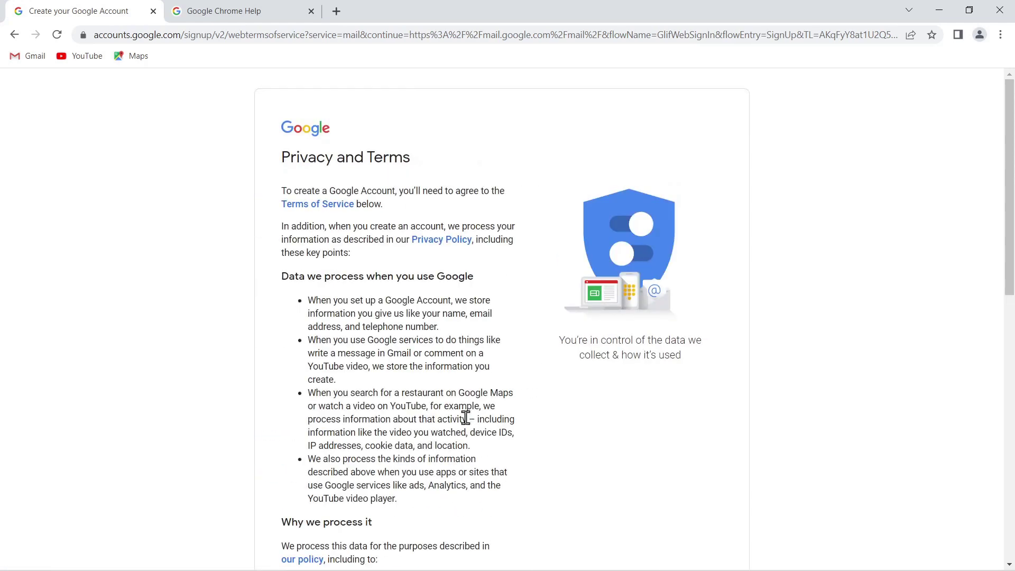
{"action": "scroll", "coordinate": [425, 311], "scroll_direction": "down", "scroll_amount": 10}
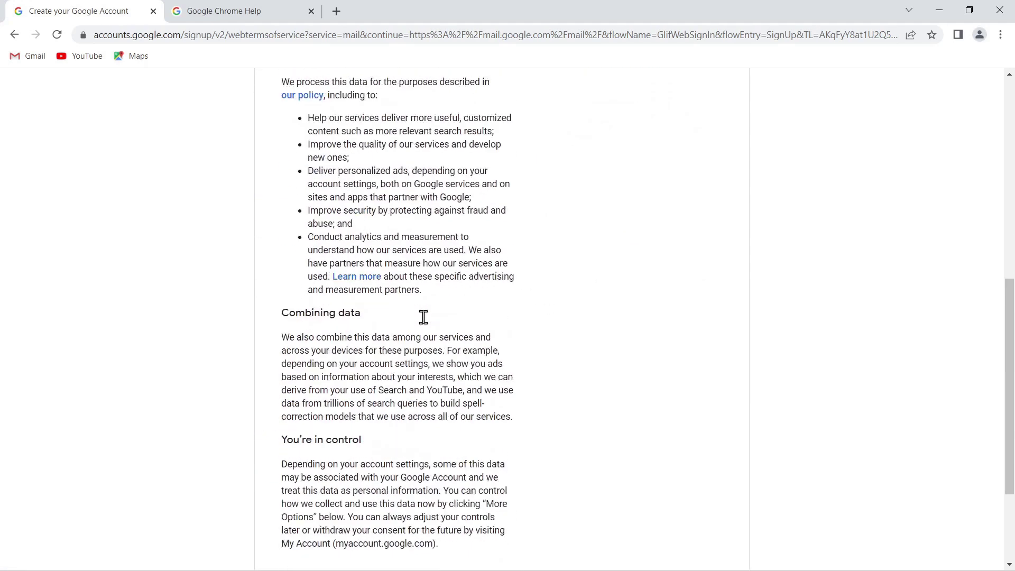
{"action": "scroll", "coordinate": [427, 324], "scroll_direction": "down", "scroll_amount": 1}
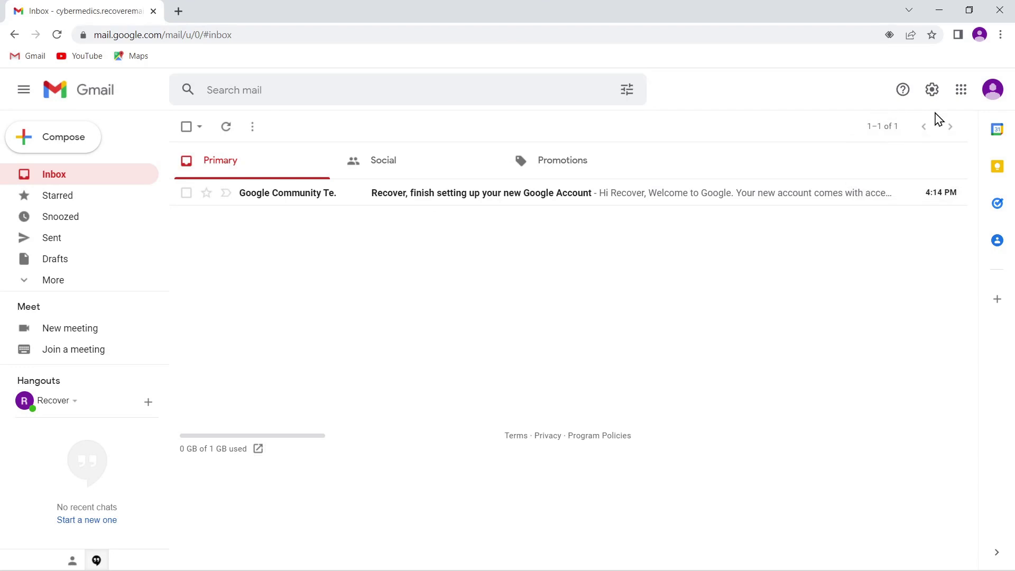
Go from the Gmail account menu to Google Account Security and open 2-Step Verification
{"action": "left_click", "coordinate": [987, 91]}
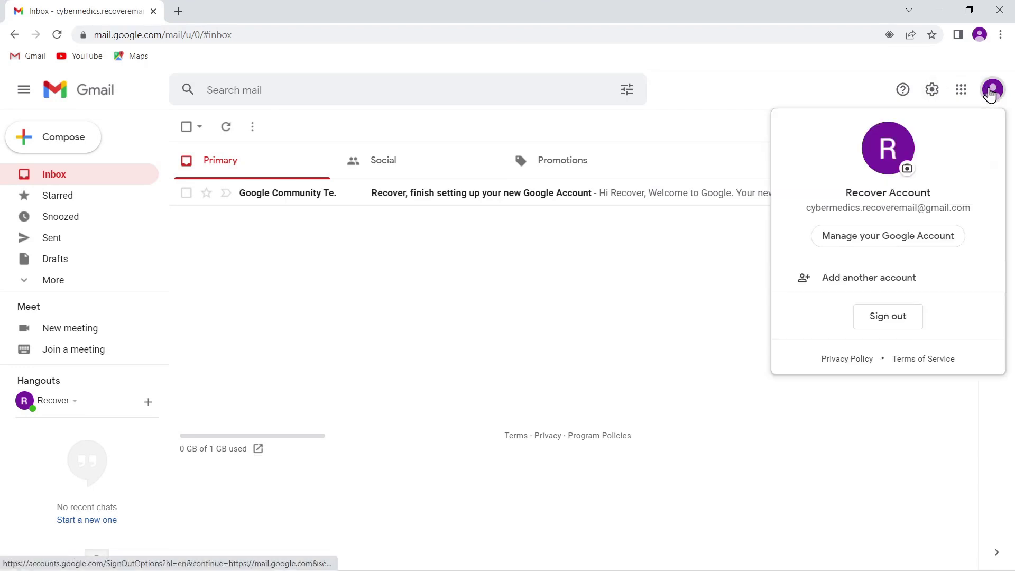
{"action": "left_click", "coordinate": [873, 241]}
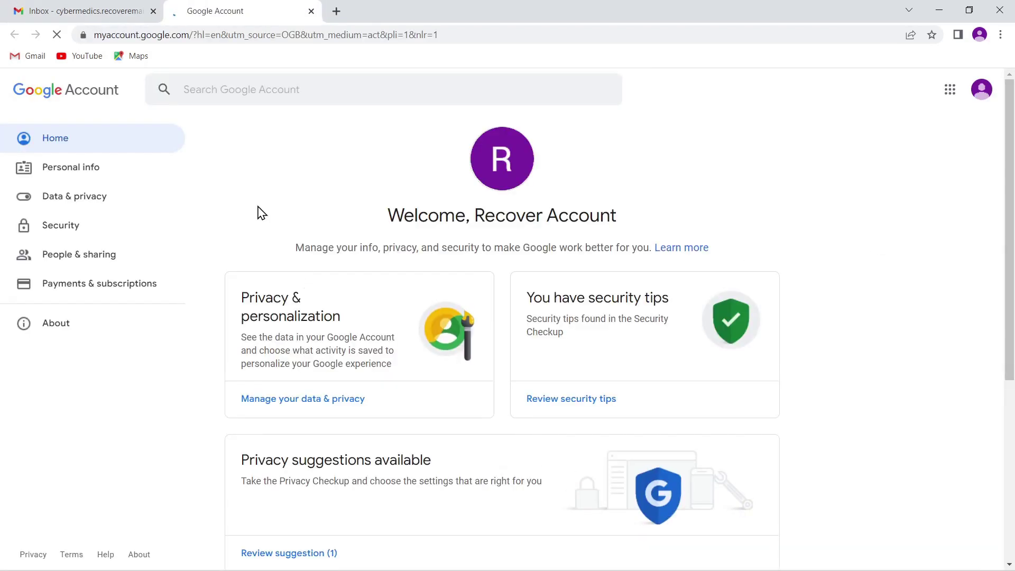
{"action": "left_click", "coordinate": [63, 231]}
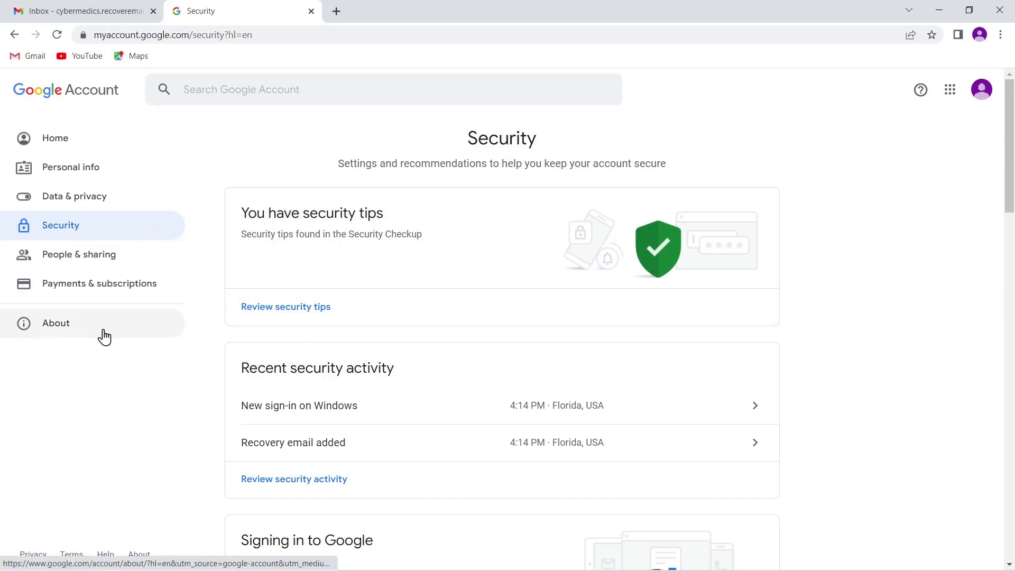
{"action": "scroll", "coordinate": [106, 338], "scroll_direction": "down", "scroll_amount": 6}
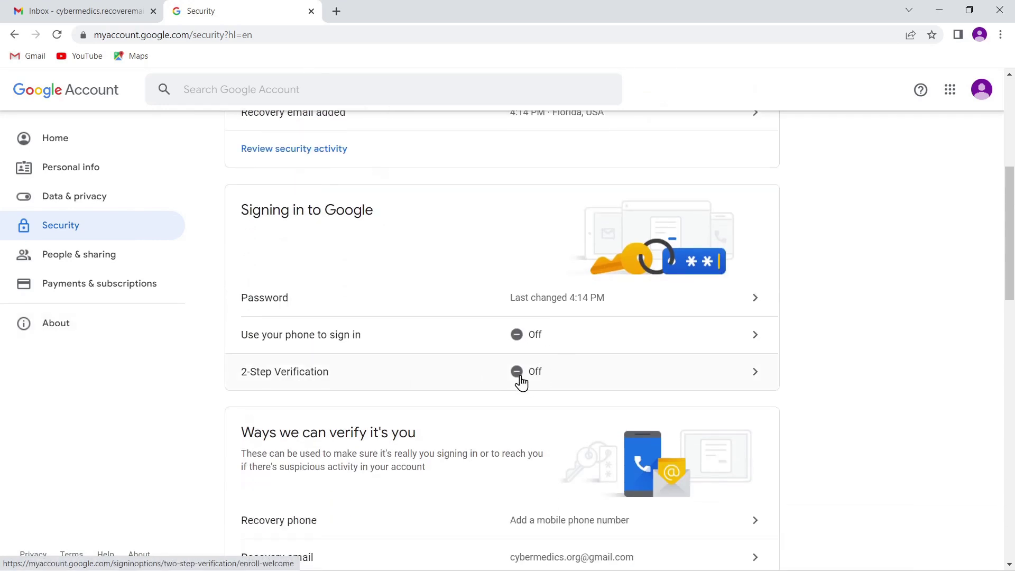
{"action": "left_click", "coordinate": [757, 381]}
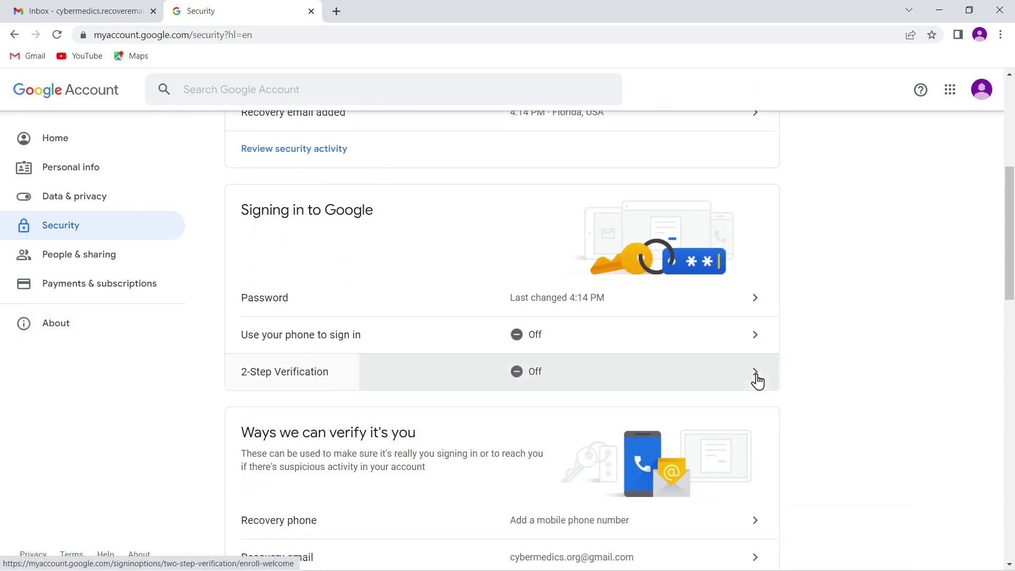
Begin 2-Step Verification setup and confirm the account password
{"action": "scroll", "coordinate": [461, 331], "scroll_direction": "down", "scroll_amount": 2}
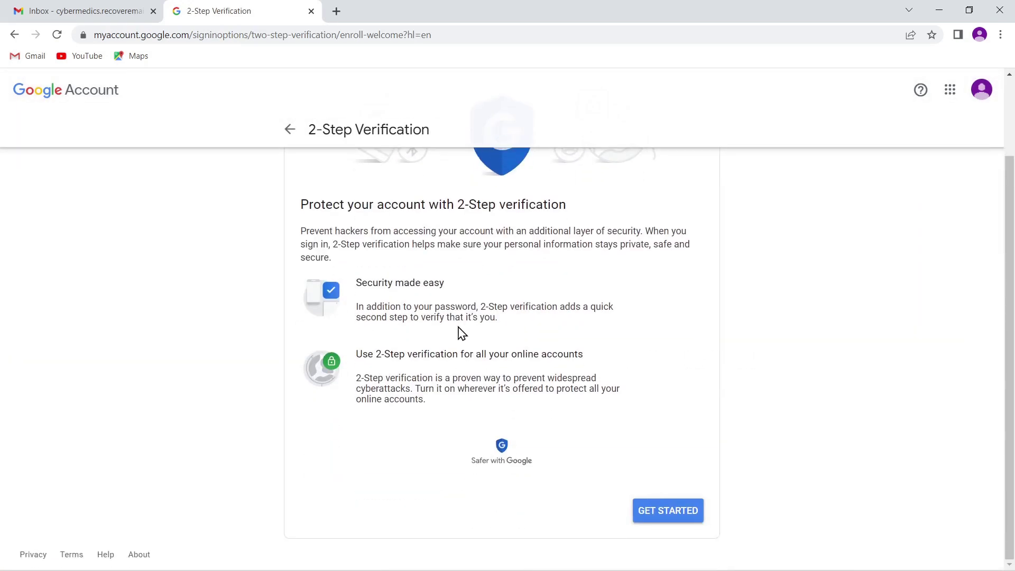
{"action": "scroll", "coordinate": [454, 350], "scroll_direction": "up", "scroll_amount": 1}
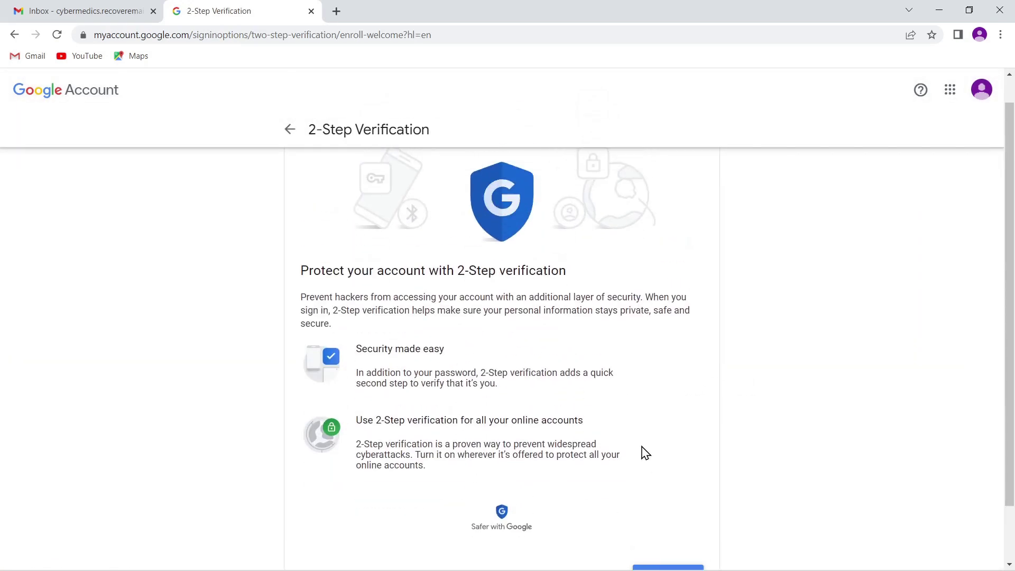
{"action": "scroll", "coordinate": [645, 453], "scroll_direction": "down", "scroll_amount": 1}
{"action": "left_click", "coordinate": [657, 514]}
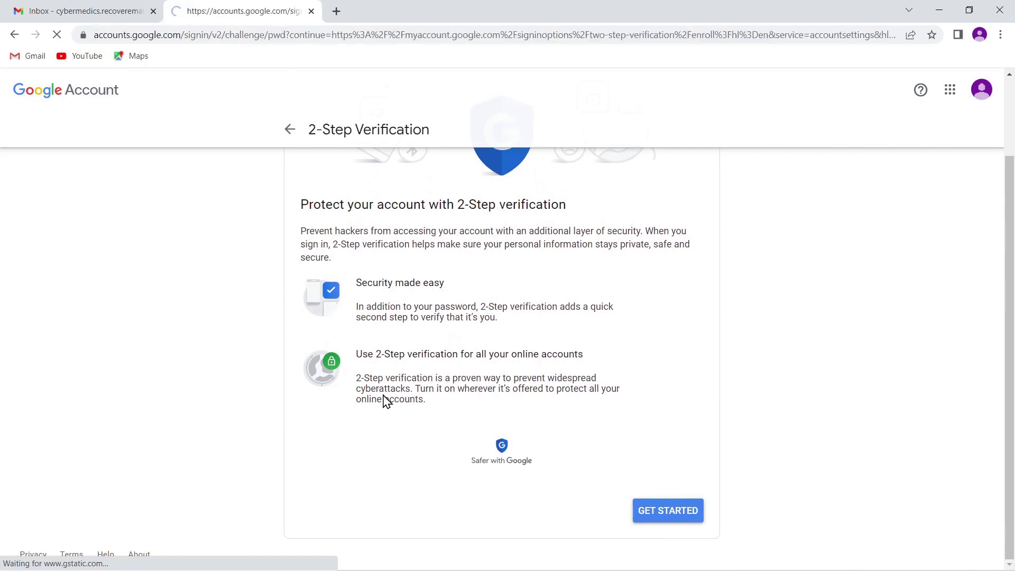
{"action": "left_click", "coordinate": [482, 337]}
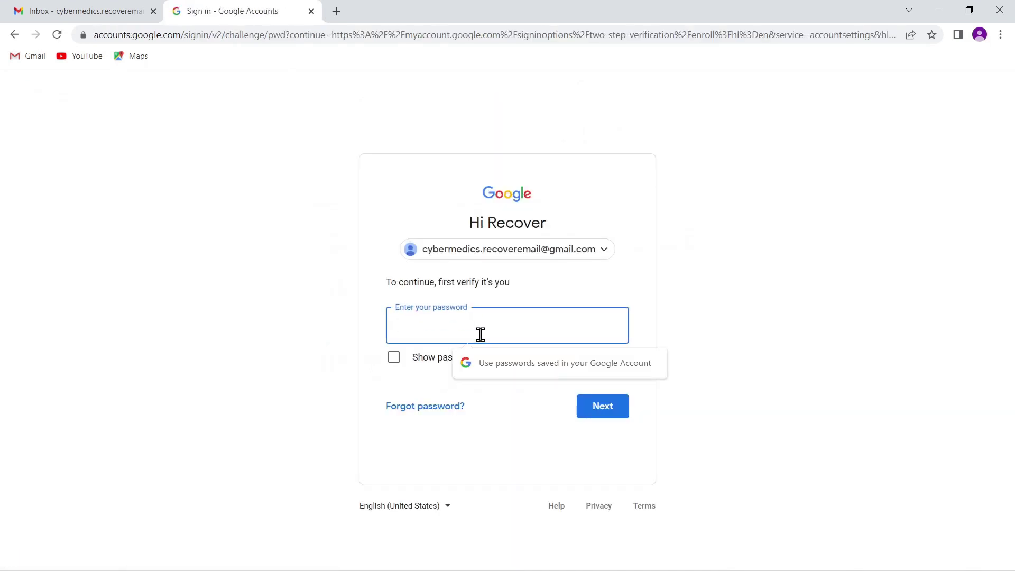
{"action": "key", "text": "ctrl+v"}
{"action": "left_click", "coordinate": [600, 406]}
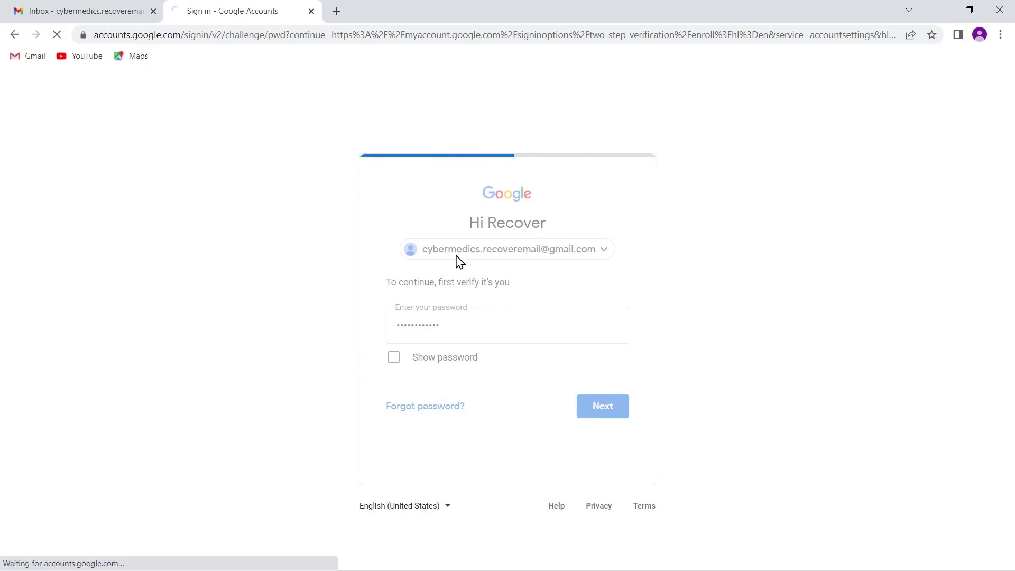
Pick Security Key as the second step instead of phone or Google Prompt, re-verifying the password
{"action": "left_click", "coordinate": [369, 359]}
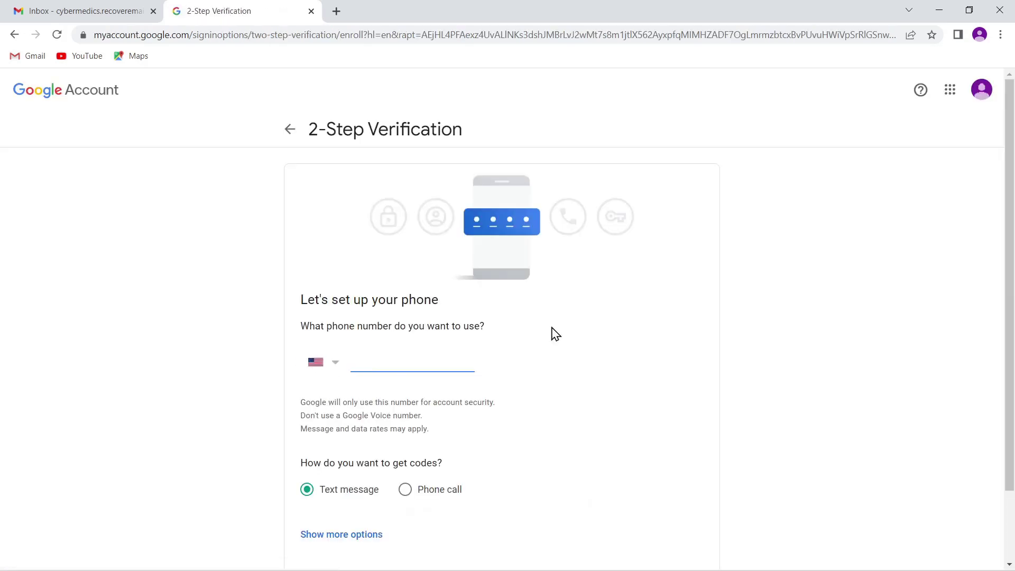
{"action": "scroll", "coordinate": [394, 355], "scroll_direction": "down", "scroll_amount": 2}
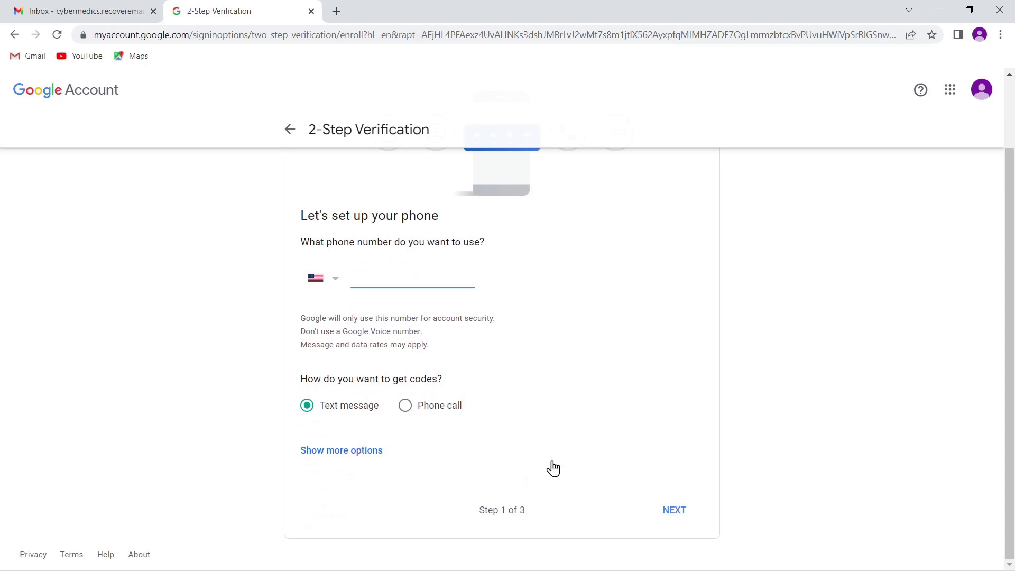
{"action": "left_click", "coordinate": [351, 456]}
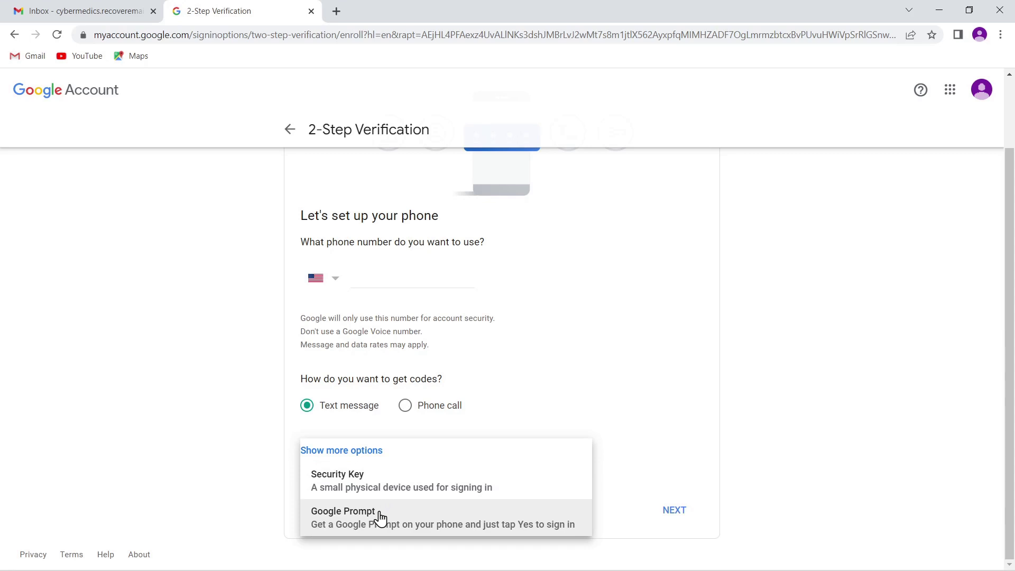
{"action": "left_click", "coordinate": [380, 518]}
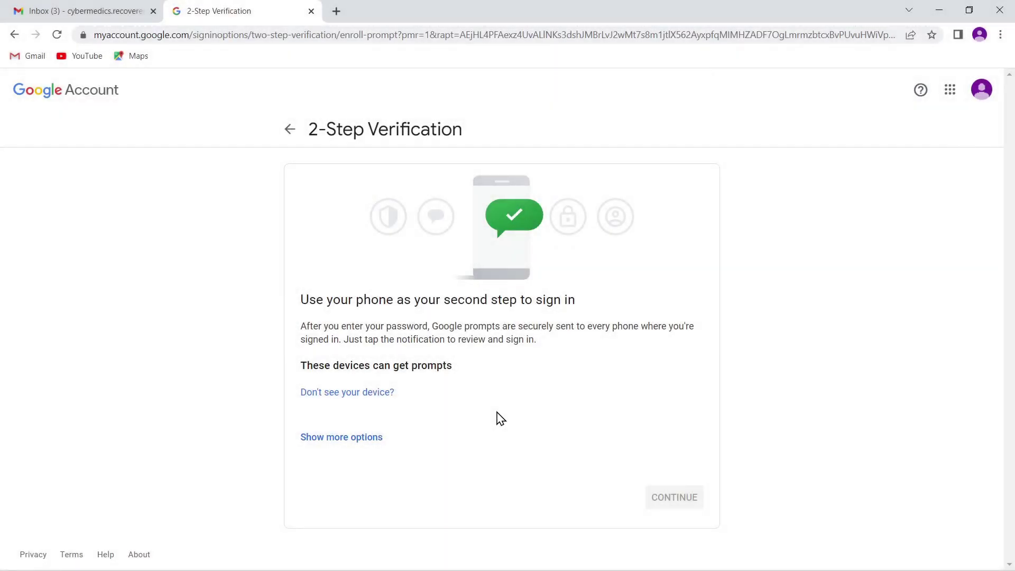
{"action": "left_click", "coordinate": [341, 445]}
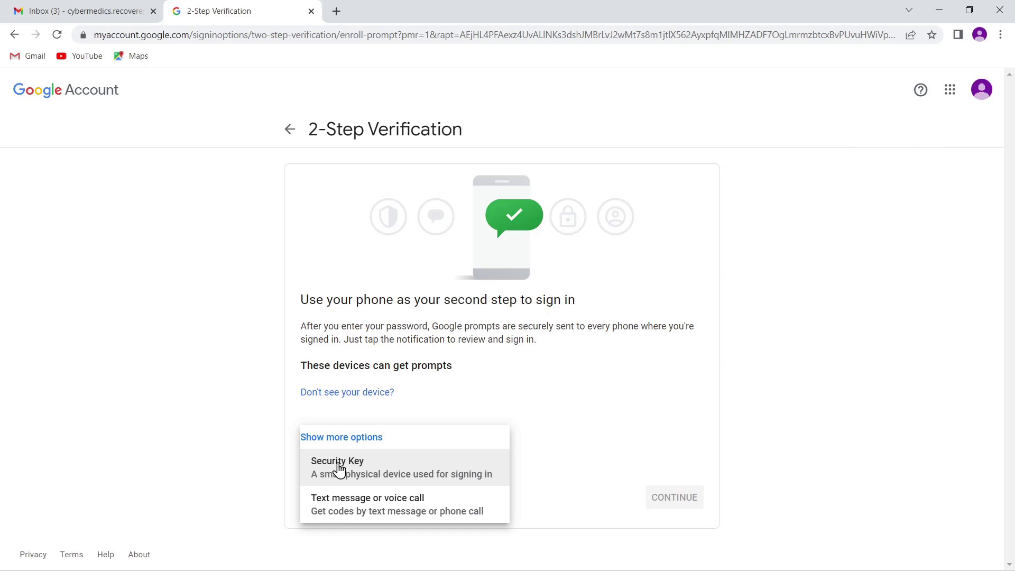
{"action": "left_click", "coordinate": [341, 471]}
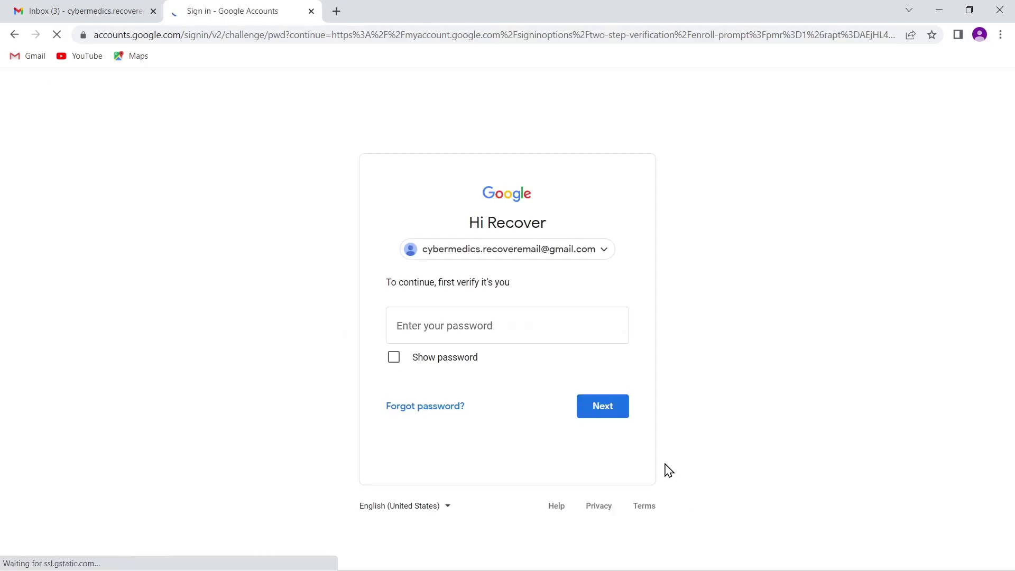
{"action": "left_click", "coordinate": [476, 320]}
{"action": "key", "text": "ctrl+v"}
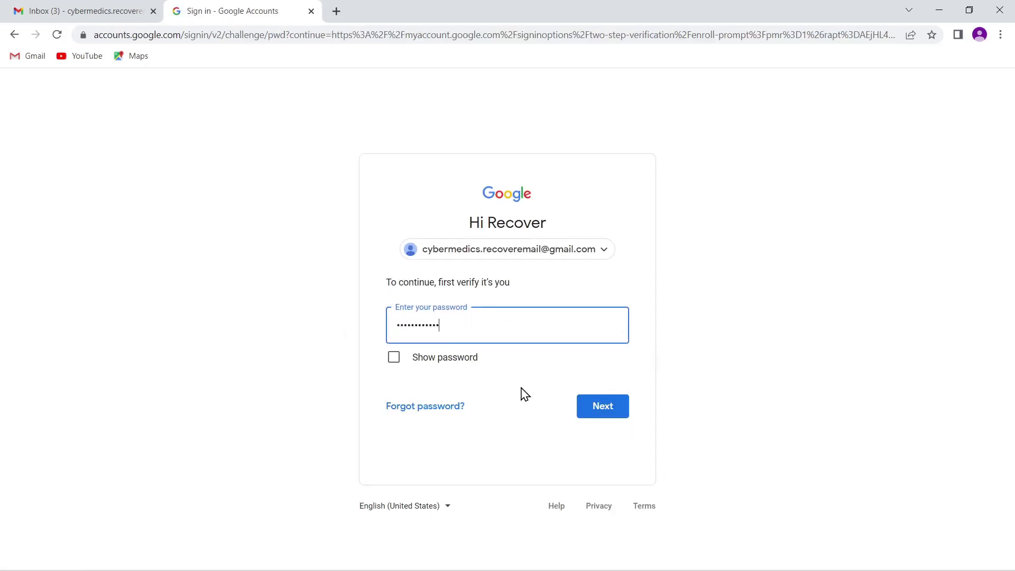
{"action": "left_click", "coordinate": [596, 403]}
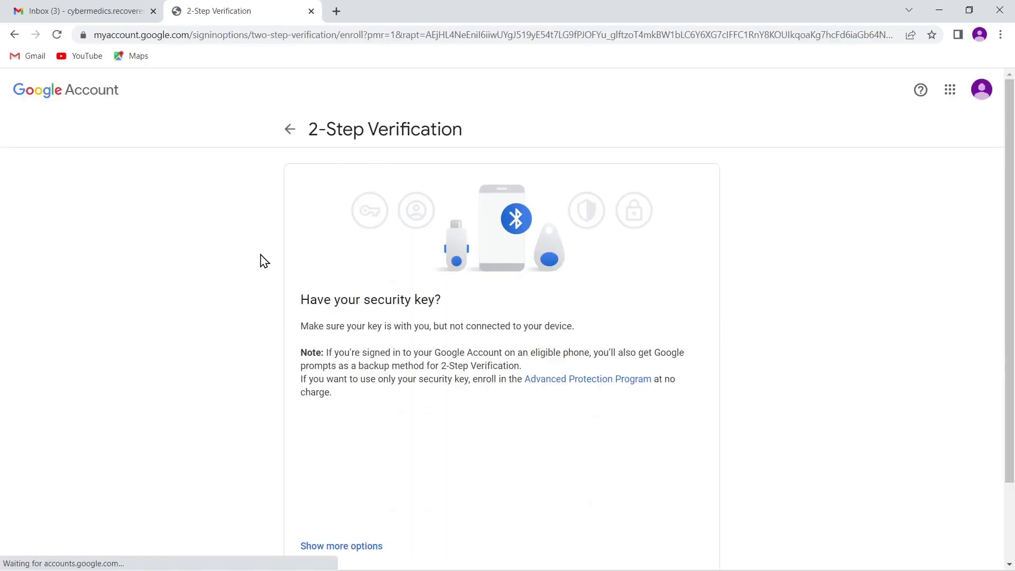
Register the security key by approving Windows Security, entering its PIN, and naming it MyKey
{"action": "scroll", "coordinate": [264, 263], "scroll_direction": "down", "scroll_amount": 2}
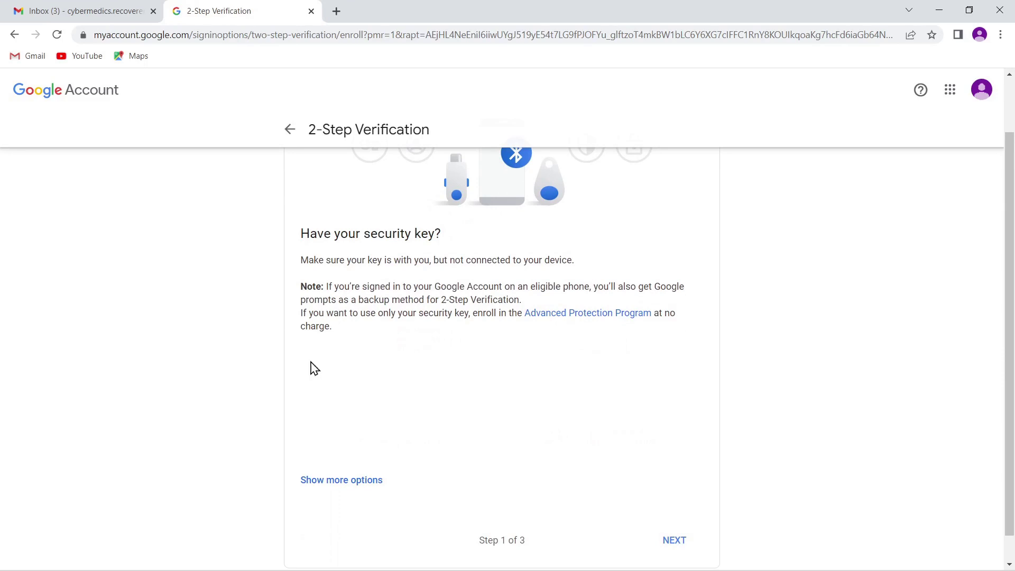
{"action": "left_click", "coordinate": [669, 542]}
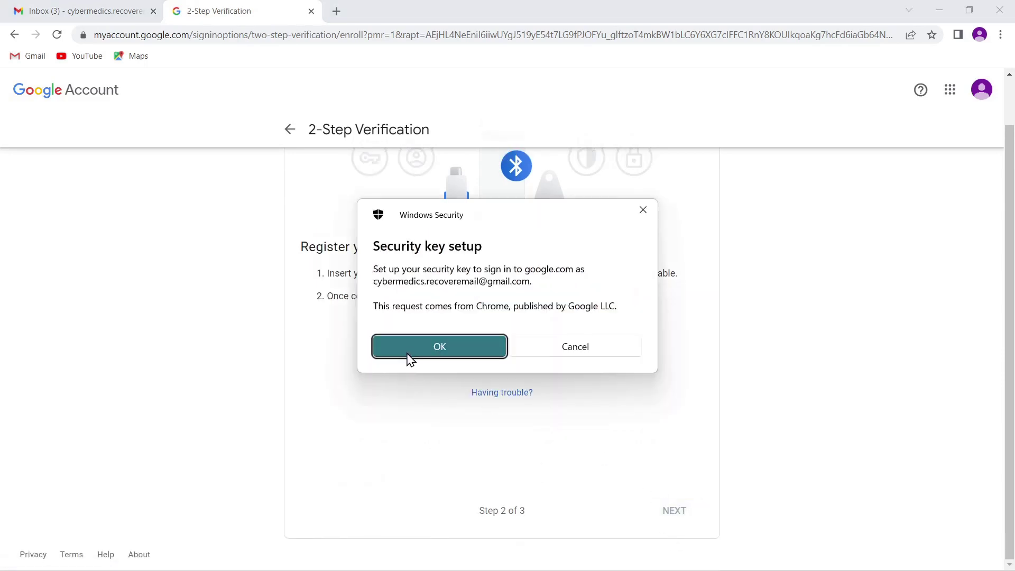
{"action": "left_click", "coordinate": [411, 351]}
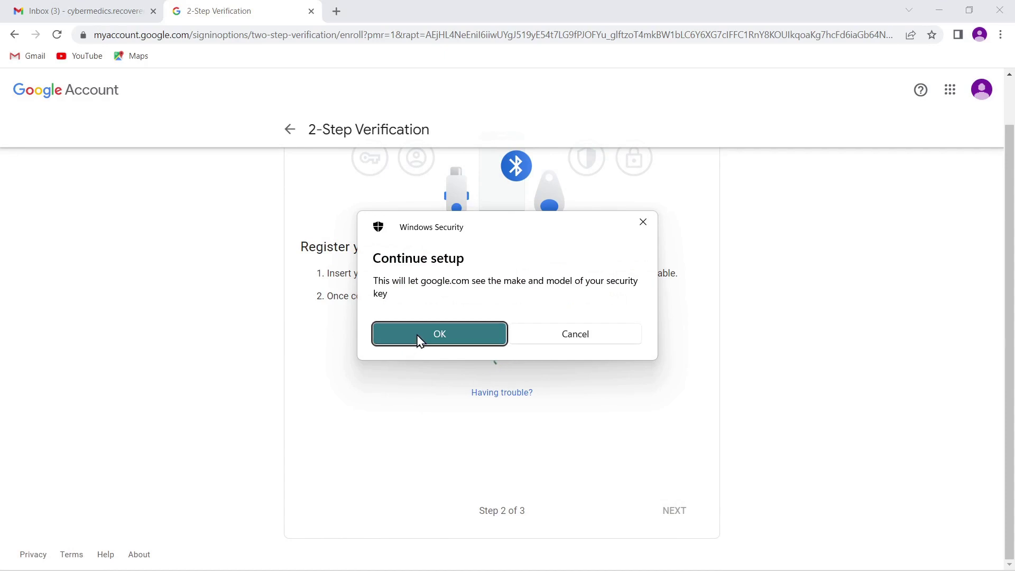
{"action": "left_click", "coordinate": [419, 340]}
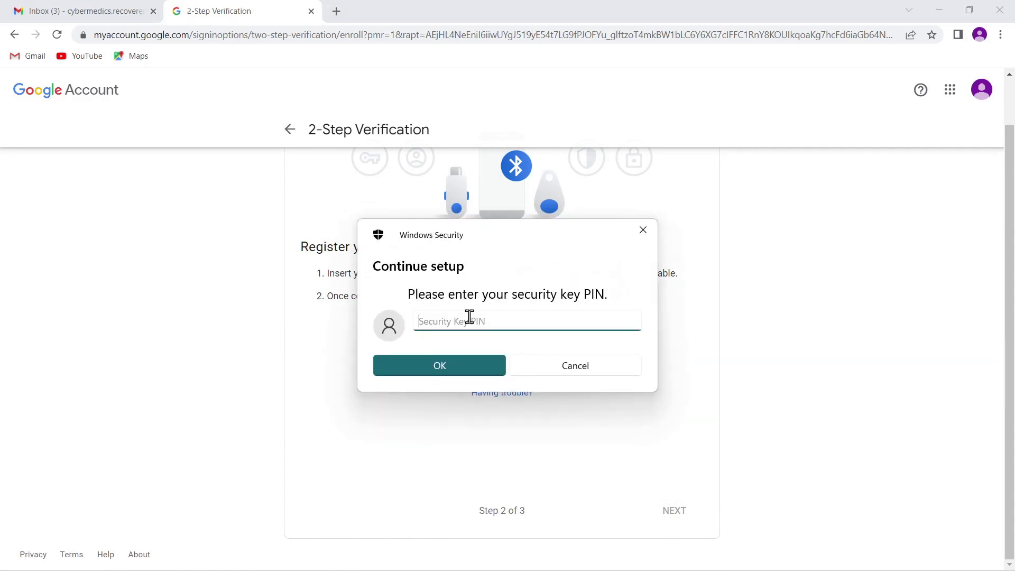
{"action": "type", "text": "********"}
{"action": "key", "text": "Return"}
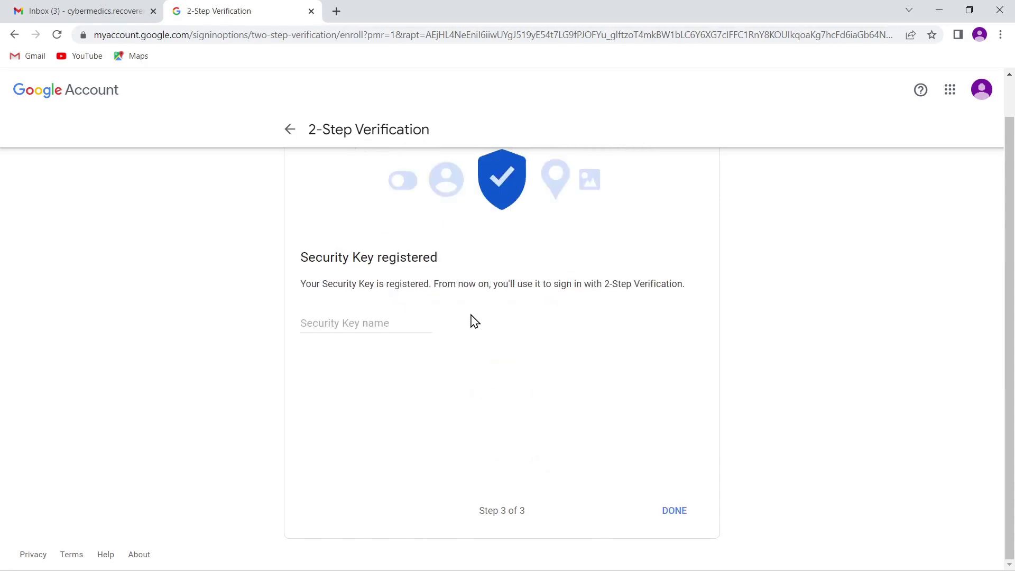
{"action": "left_click", "coordinate": [396, 323]}
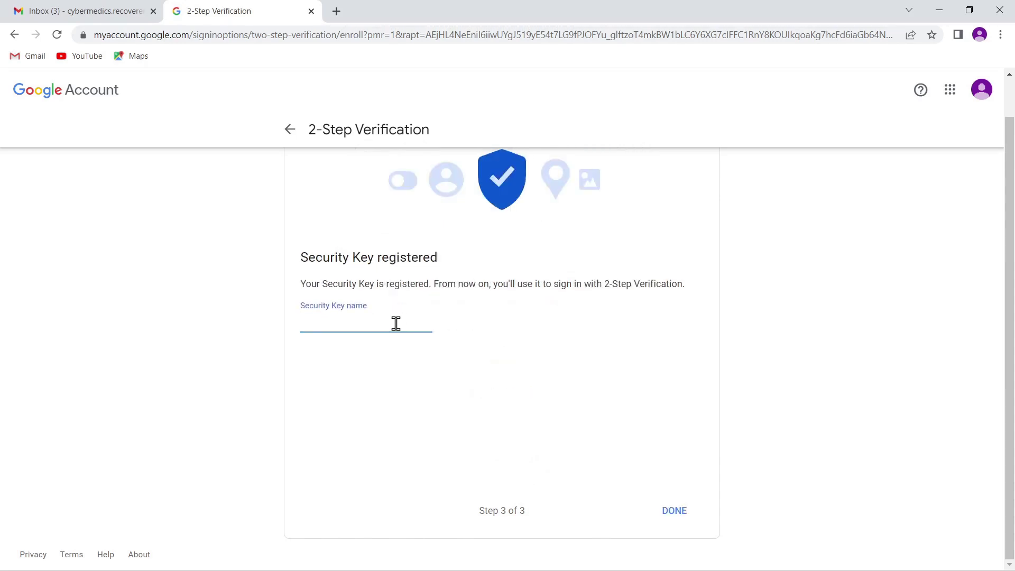
{"action": "type", "text": "MyKey"}
{"action": "left_click", "coordinate": [682, 521]}
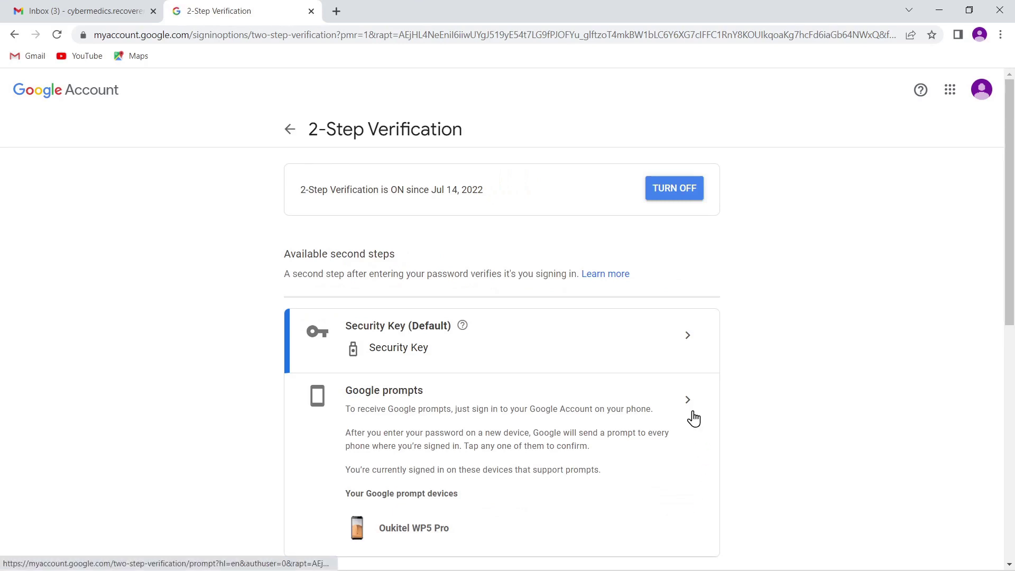
Open Backup codes, re-verify the account password, and generate 10 new backup codes
{"action": "scroll", "coordinate": [676, 393], "scroll_direction": "down", "scroll_amount": 2}
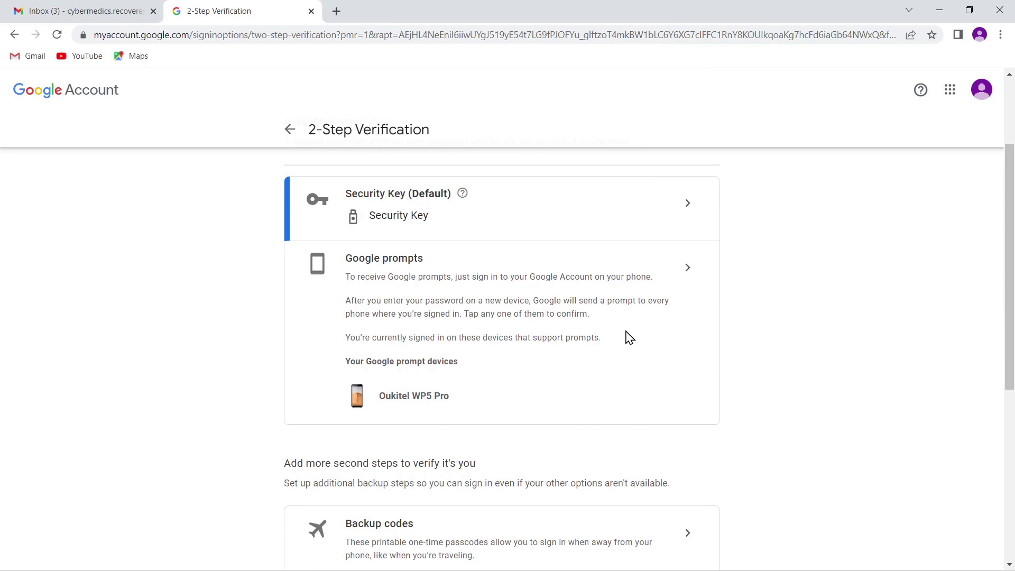
{"action": "scroll", "coordinate": [629, 337], "scroll_direction": "down", "scroll_amount": 3}
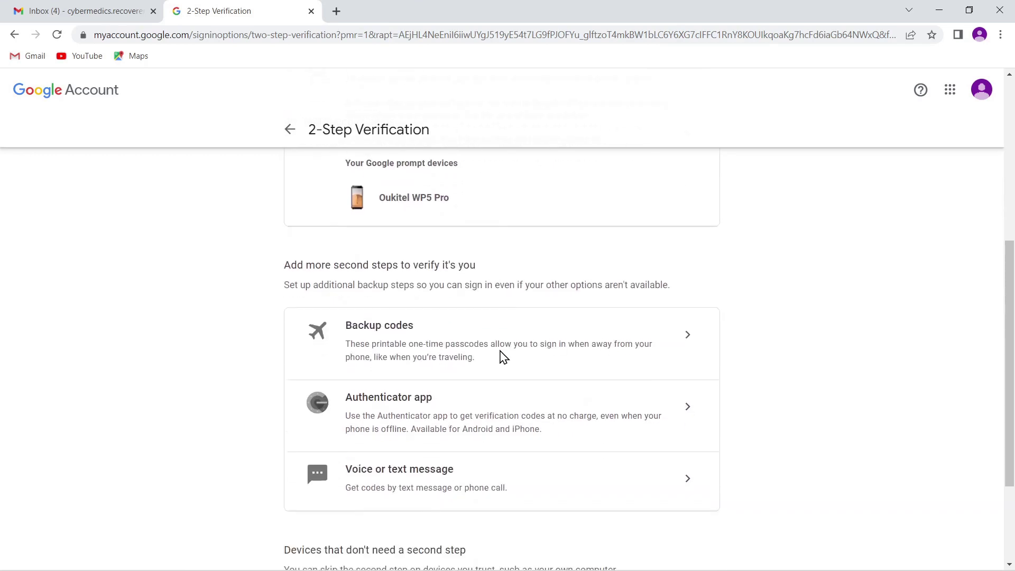
{"action": "left_click", "coordinate": [686, 341]}
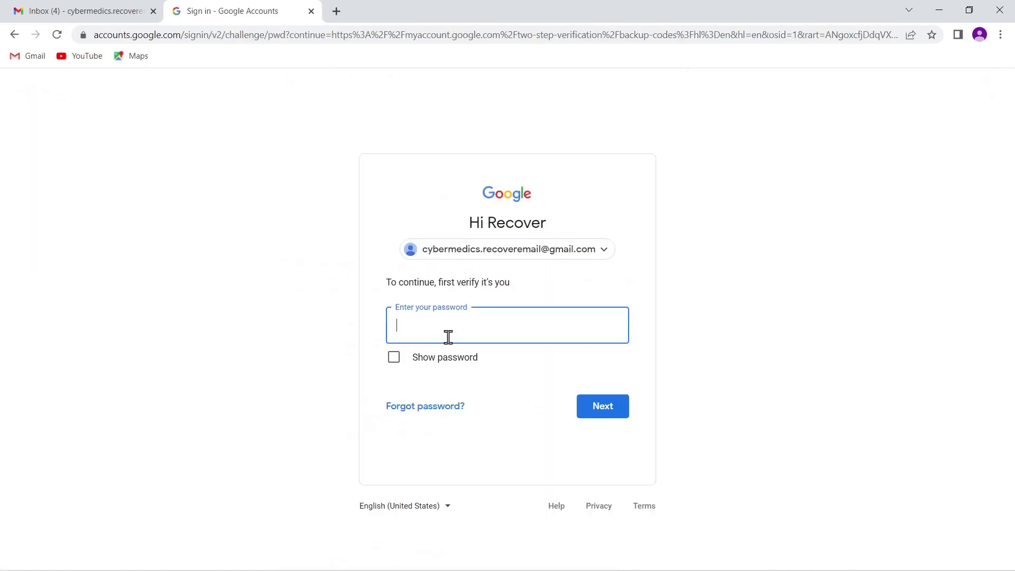
{"action": "key", "text": "ctrl+v"}
{"action": "left_click", "coordinate": [613, 411]}
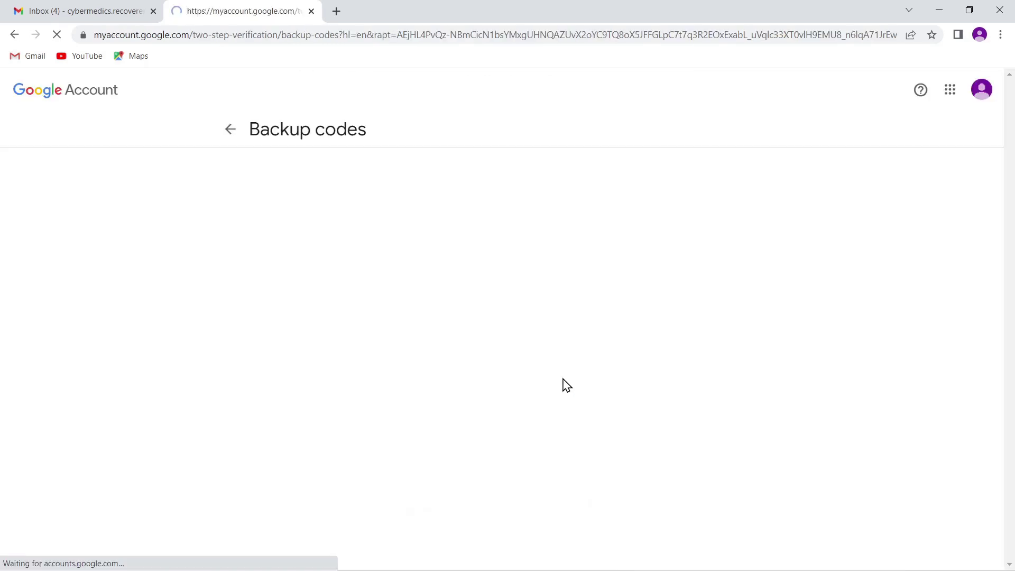
{"action": "left_click", "coordinate": [285, 253]}
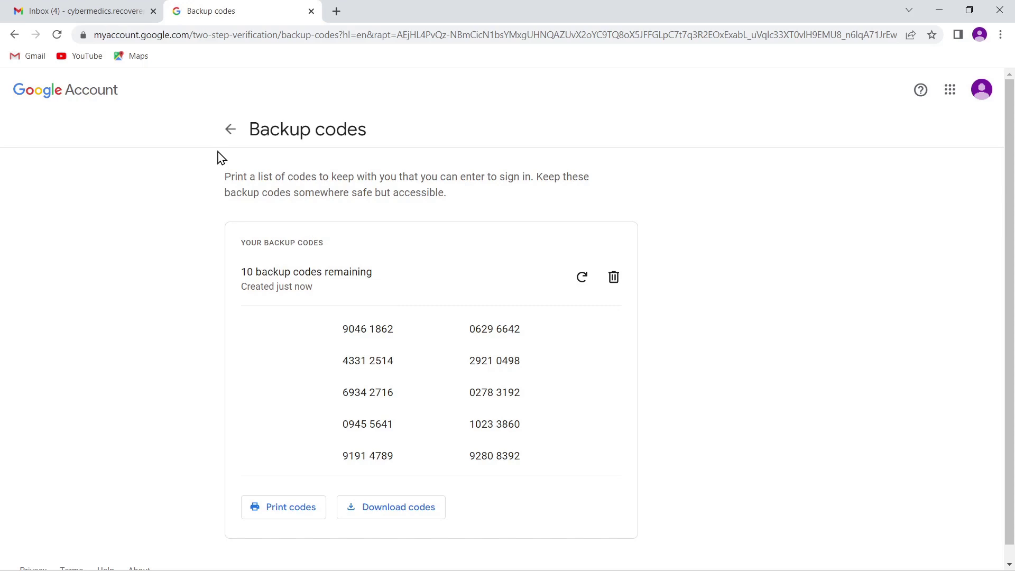
Return to the 2-Step Verification overview and open the Authenticator app page
{"action": "left_click", "coordinate": [230, 131]}
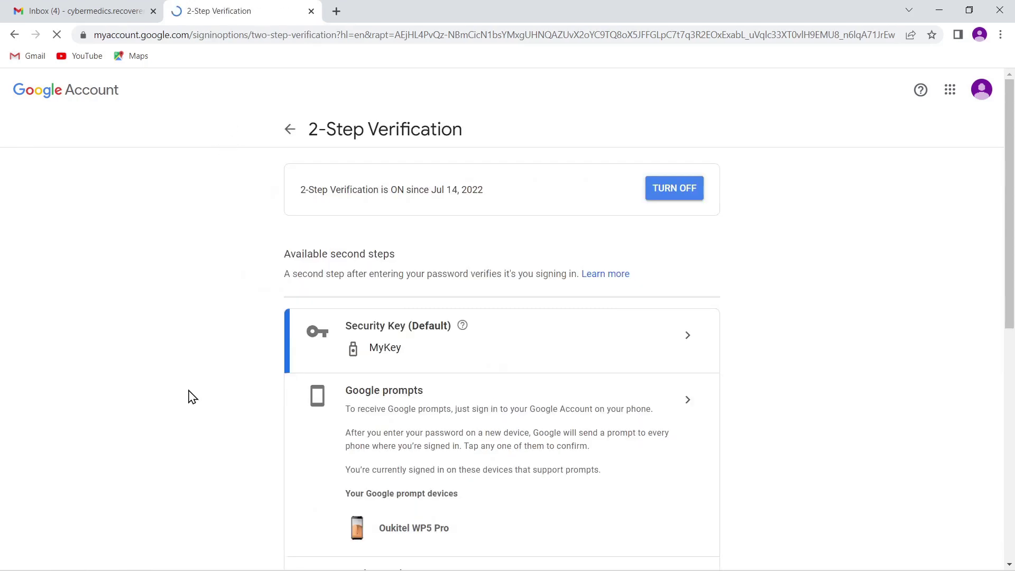
{"action": "scroll", "coordinate": [204, 412], "scroll_direction": "down", "scroll_amount": 3}
{"action": "scroll", "coordinate": [204, 413], "scroll_direction": "down", "scroll_amount": 4}
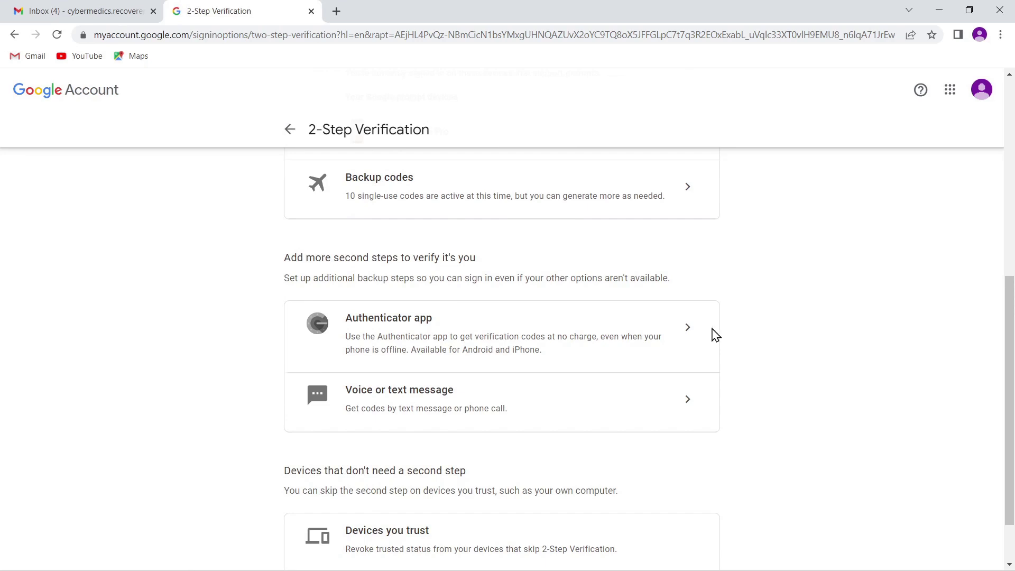
{"action": "left_click", "coordinate": [689, 333]}
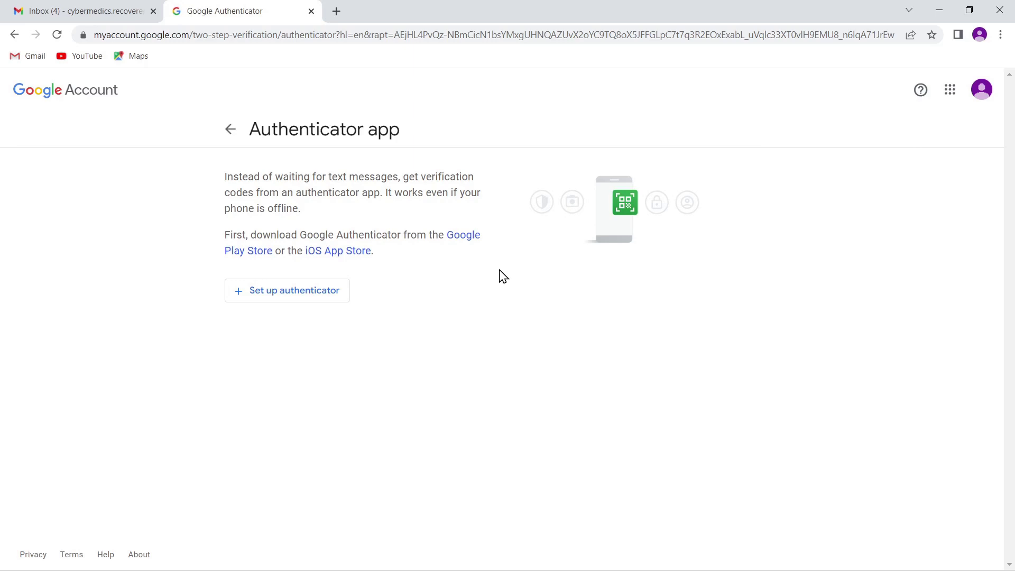
{"action": "left_click", "coordinate": [310, 305]}
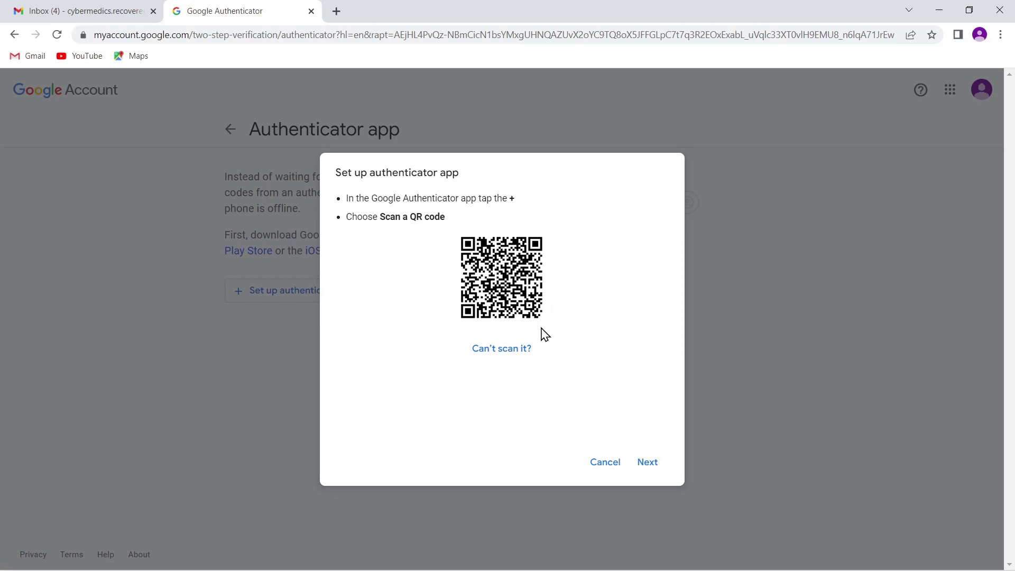
{"action": "left_click", "coordinate": [500, 353]}
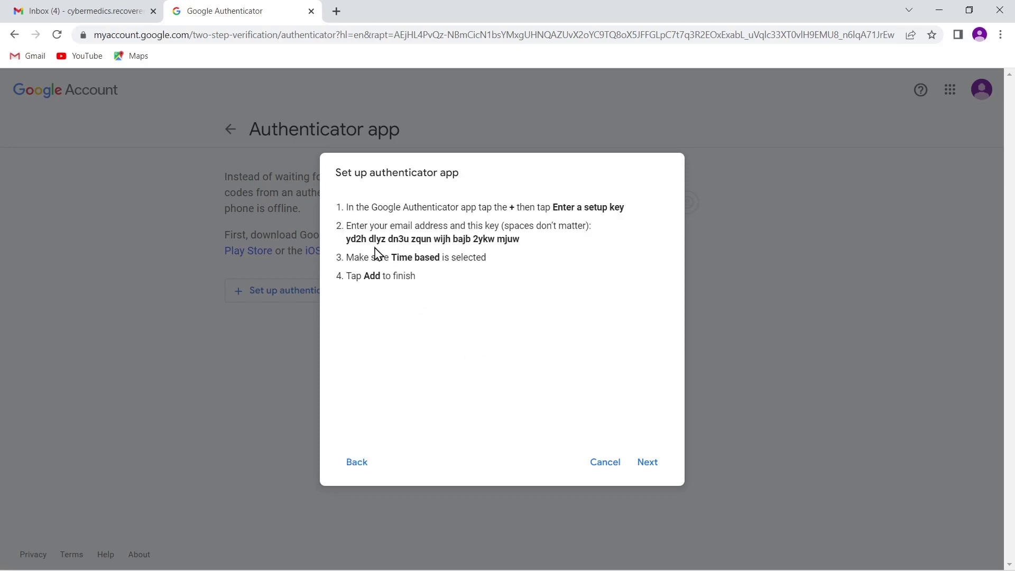
{"action": "left_click_drag", "start_coordinate": [347, 241], "coordinate": [529, 247]}
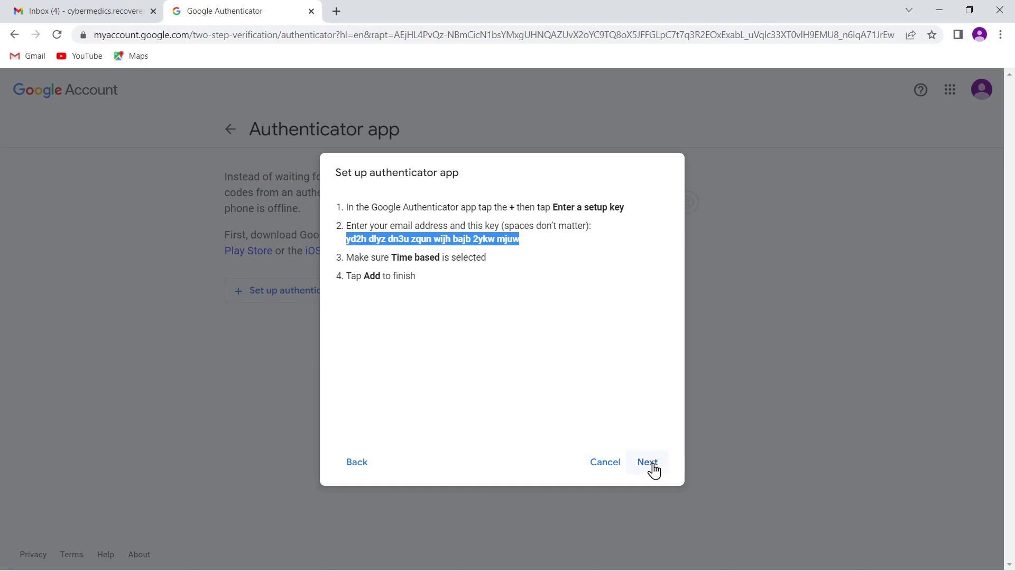
{"action": "left_click", "coordinate": [608, 468]}
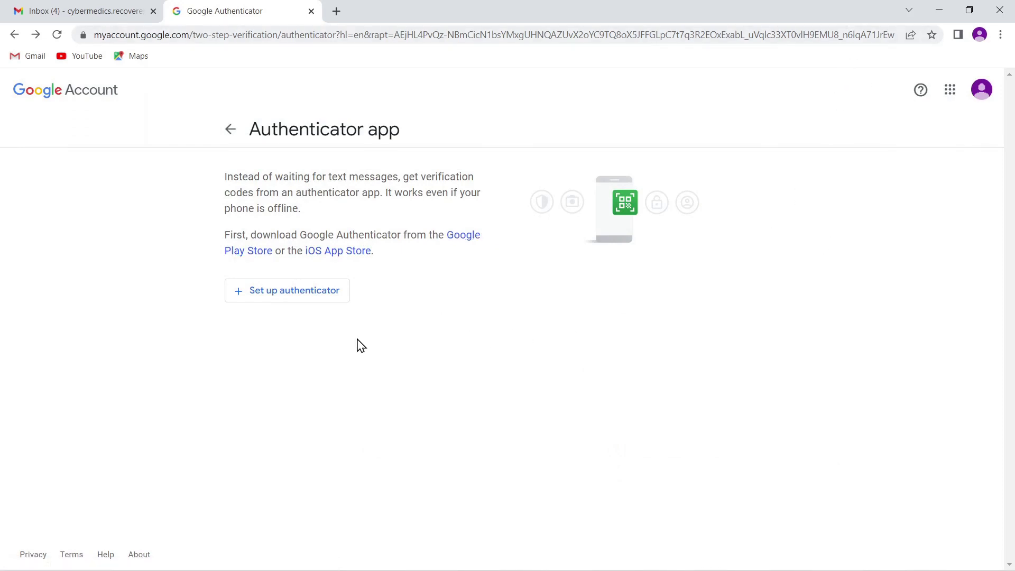
Return to the 2-Step Verification overview and open the Google prompts page for the Oukitel WP5 Pro
{"action": "left_click", "coordinate": [231, 129]}
{"action": "scroll", "coordinate": [545, 324], "scroll_direction": "down", "scroll_amount": 4}
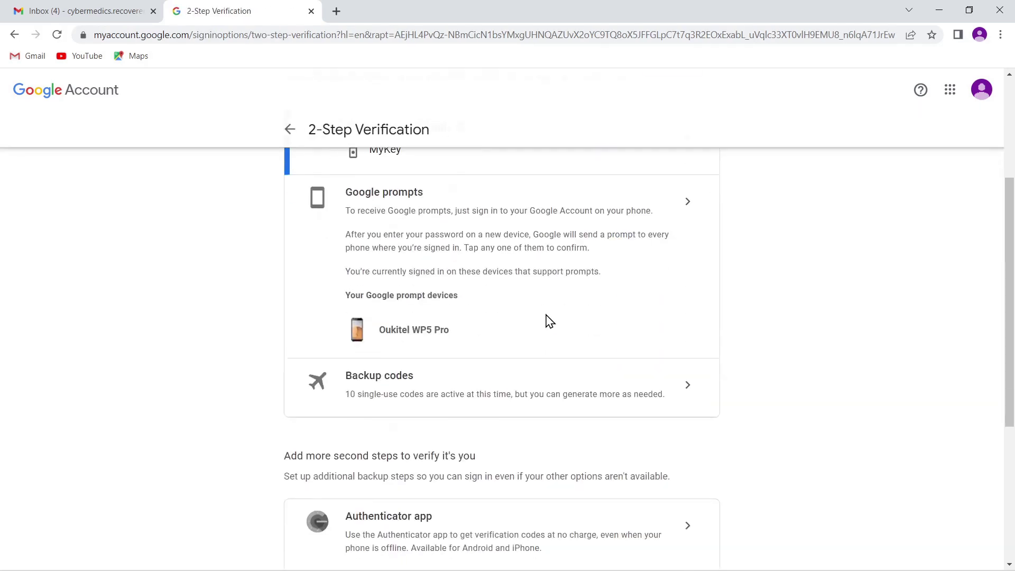
{"action": "scroll", "coordinate": [550, 321], "scroll_direction": "down", "scroll_amount": 2}
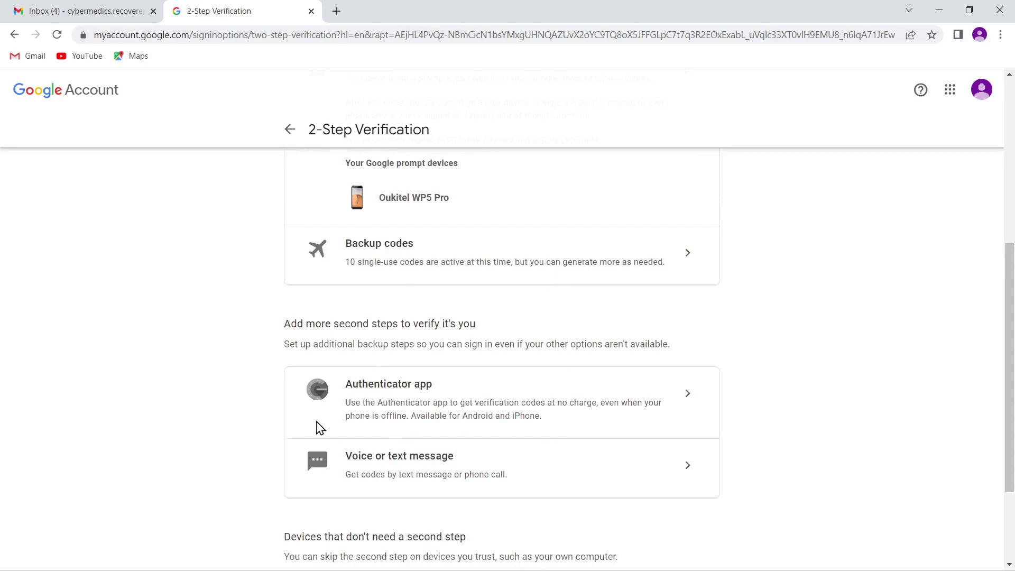
{"action": "scroll", "coordinate": [616, 403], "scroll_direction": "down", "scroll_amount": 2}
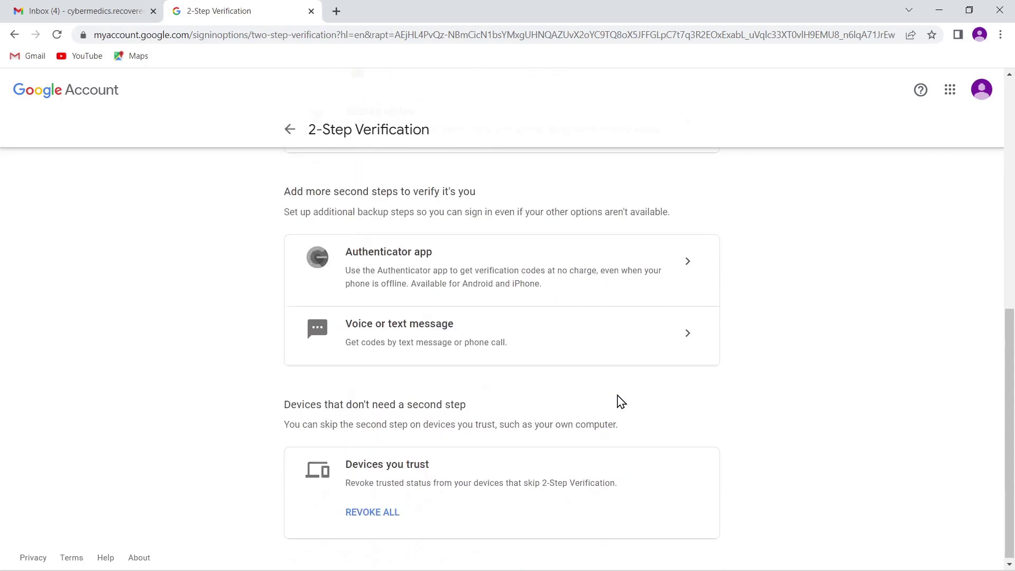
{"action": "scroll", "coordinate": [560, 396], "scroll_direction": "up", "scroll_amount": 6}
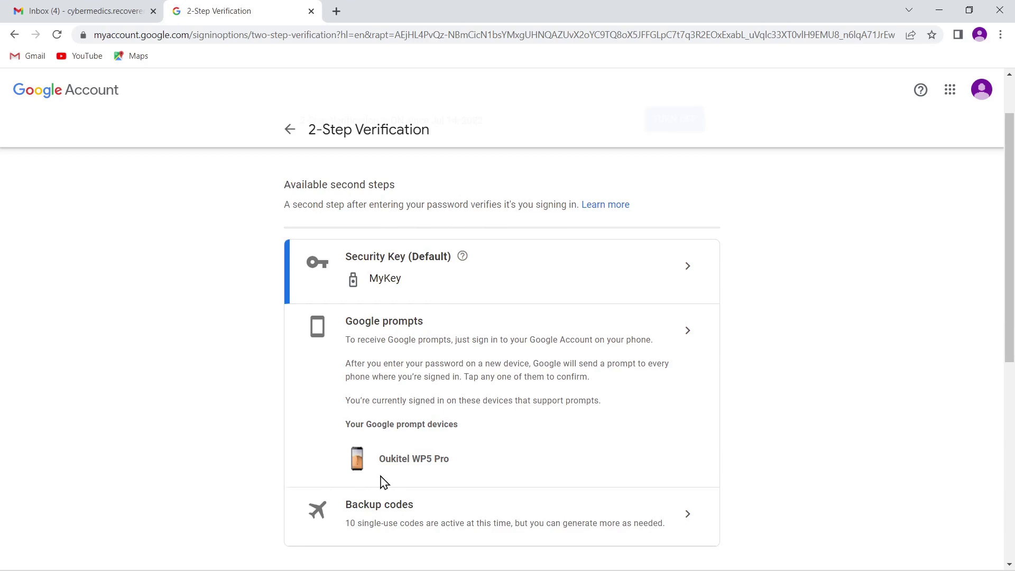
{"action": "left_click", "coordinate": [687, 334]}
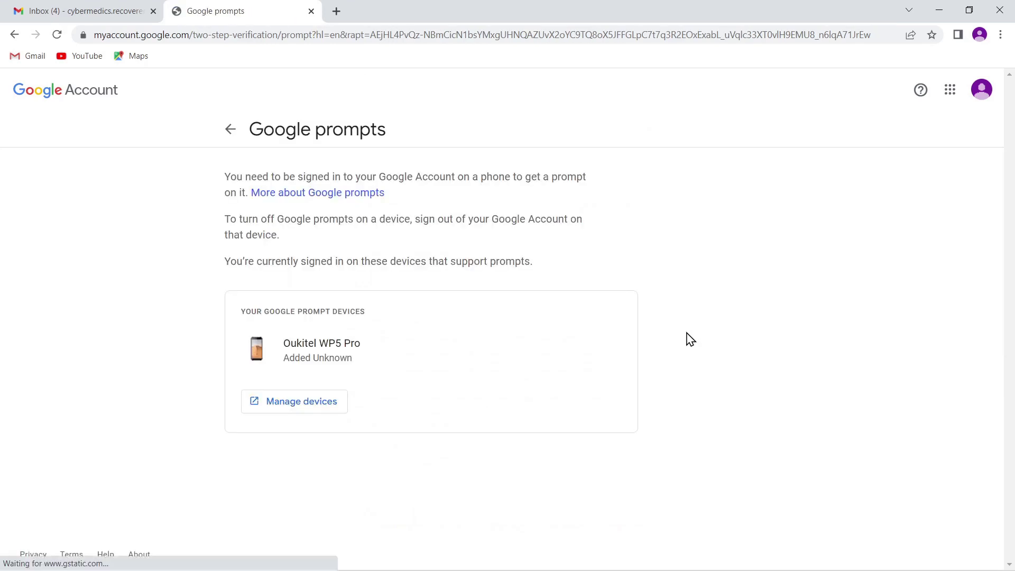
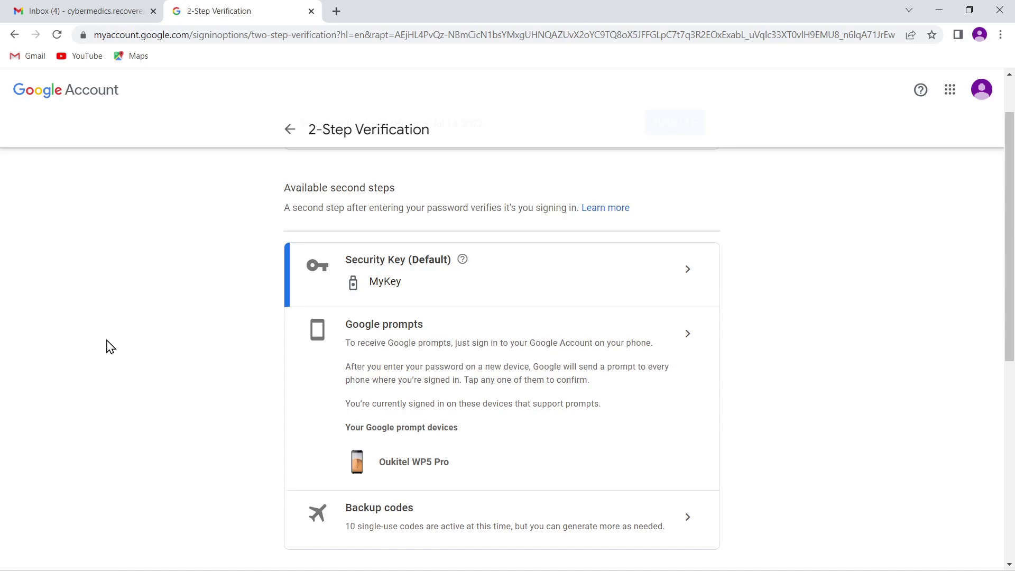
Return from 2-Step Verification to the Security overview and scroll down to Signing in to Google
{"action": "scroll", "coordinate": [288, 135], "scroll_direction": "up", "scroll_amount": 2}
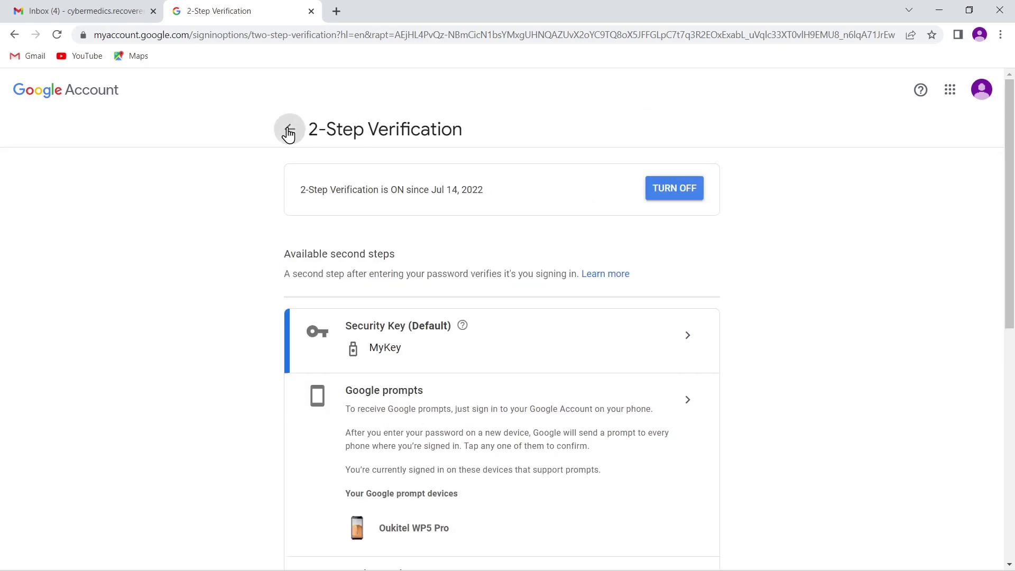
{"action": "left_click", "coordinate": [288, 131]}
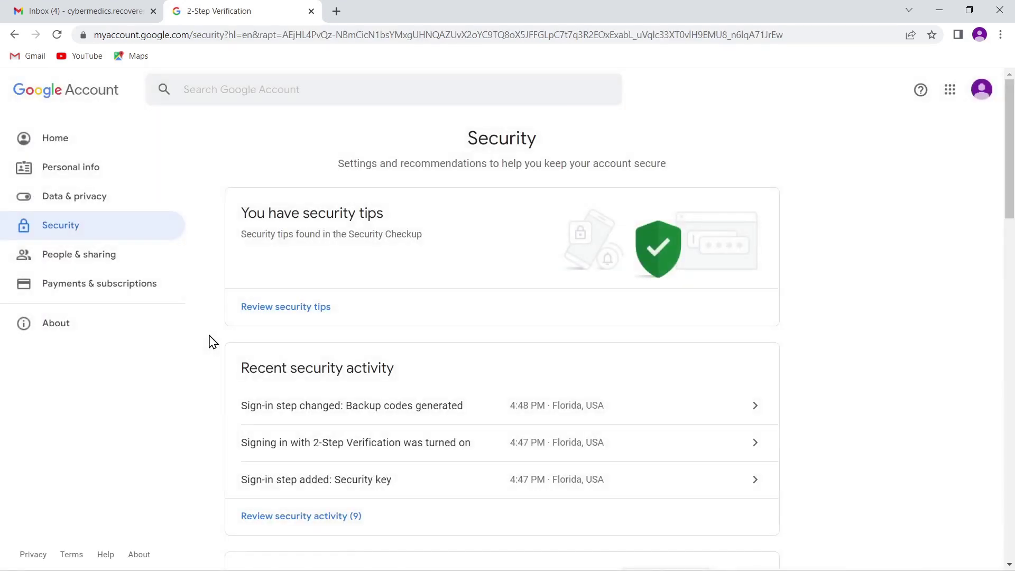
{"action": "scroll", "coordinate": [405, 322], "scroll_direction": "down", "scroll_amount": 1}
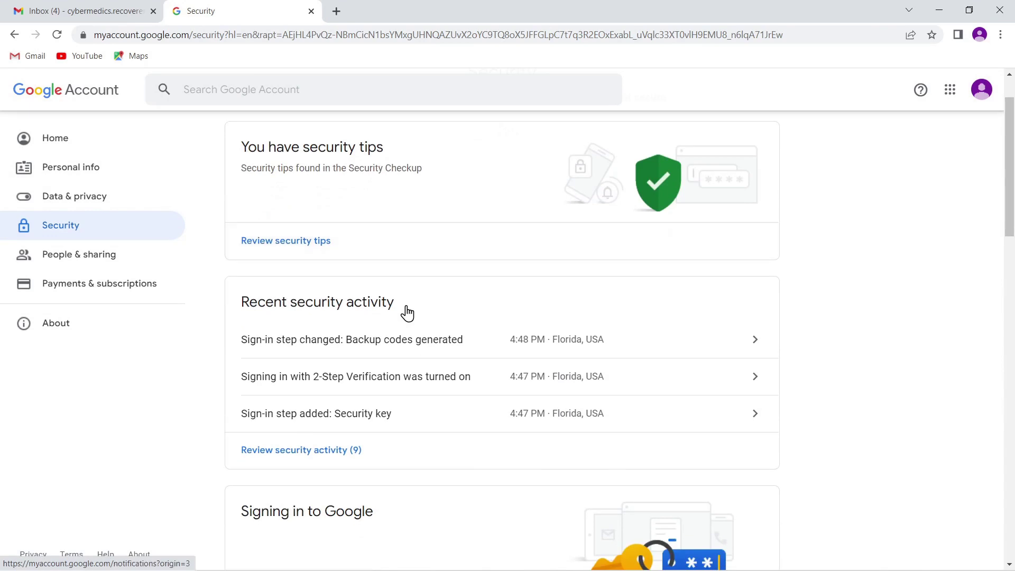
{"action": "scroll", "coordinate": [407, 313], "scroll_direction": "down", "scroll_amount": 1}
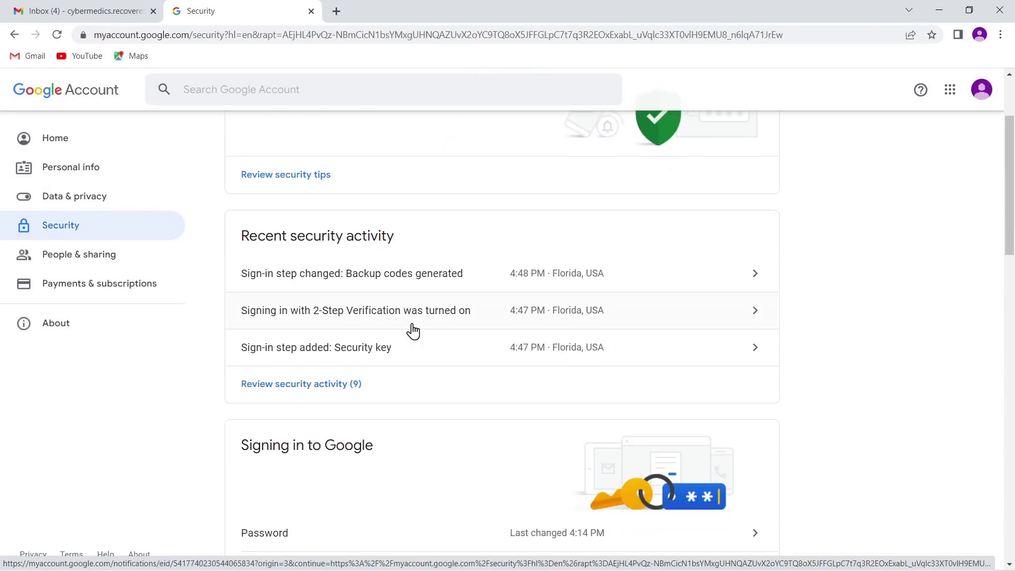
{"action": "scroll", "coordinate": [413, 332], "scroll_direction": "down", "scroll_amount": 5}
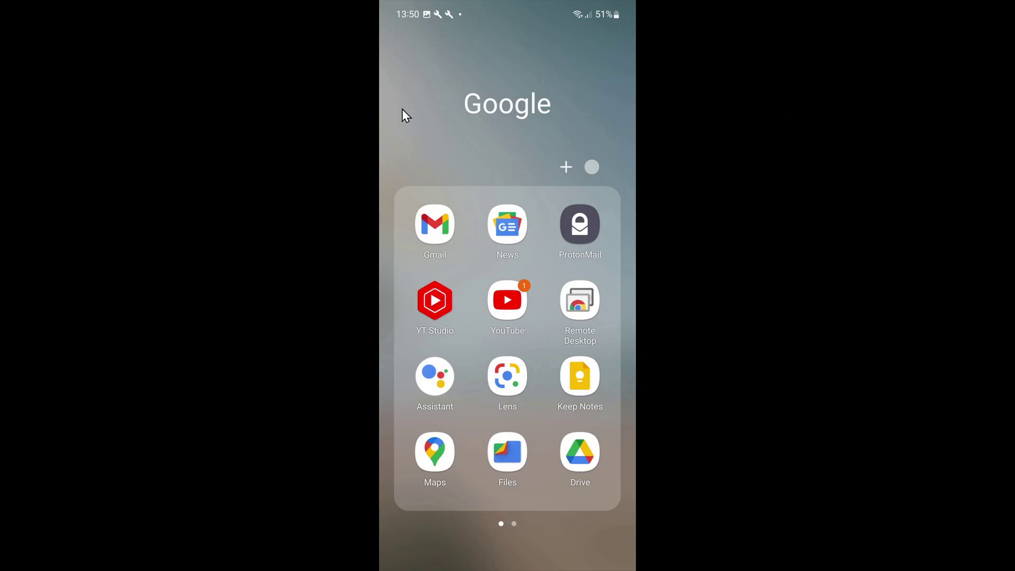
Launch Gmail on the phone and open the account list to add another account
{"action": "left_click", "coordinate": [433, 233]}
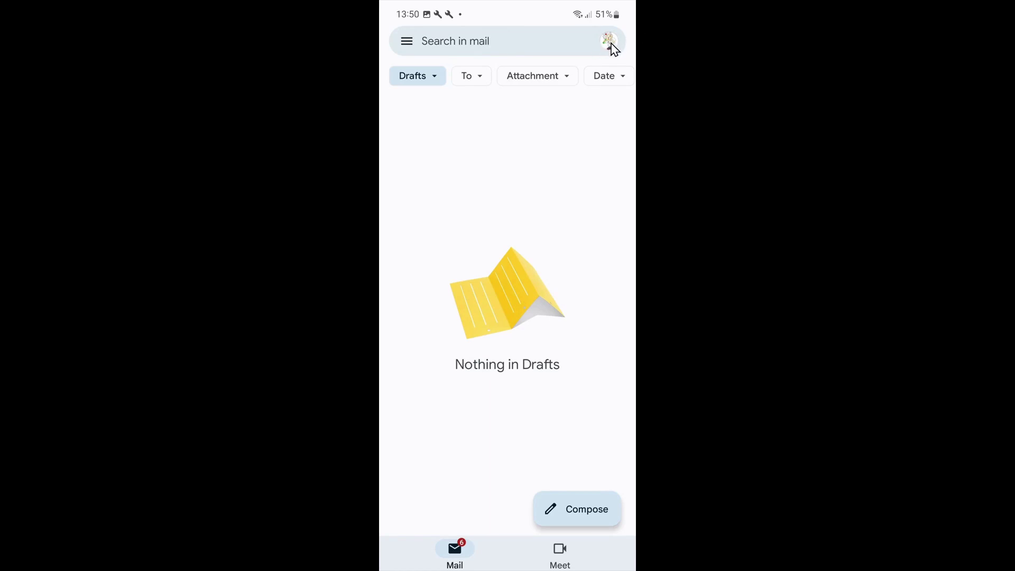
{"action": "left_click", "coordinate": [609, 42]}
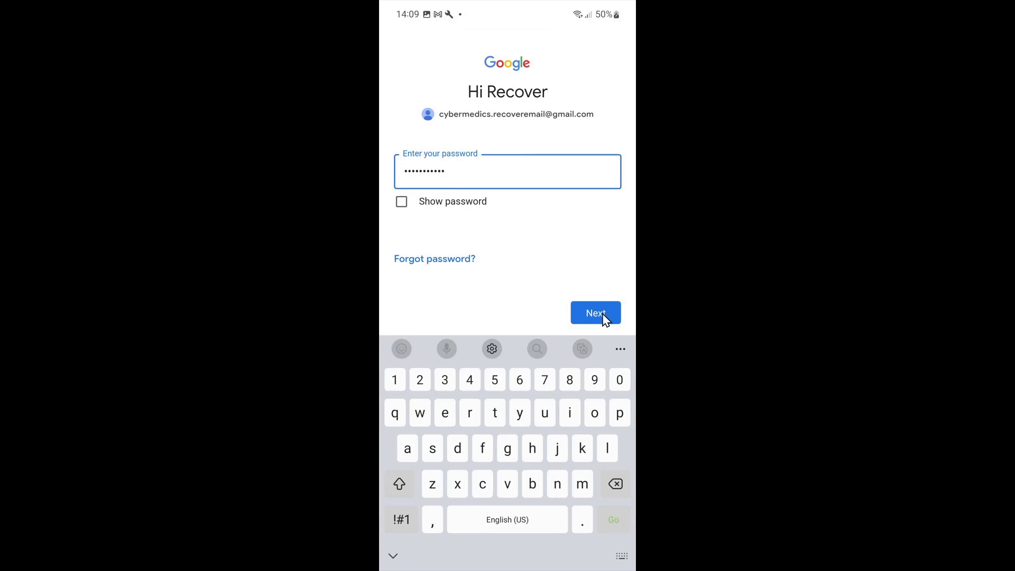
Submit the password and choose to sign in without the security key
{"action": "left_click", "coordinate": [595, 313]}
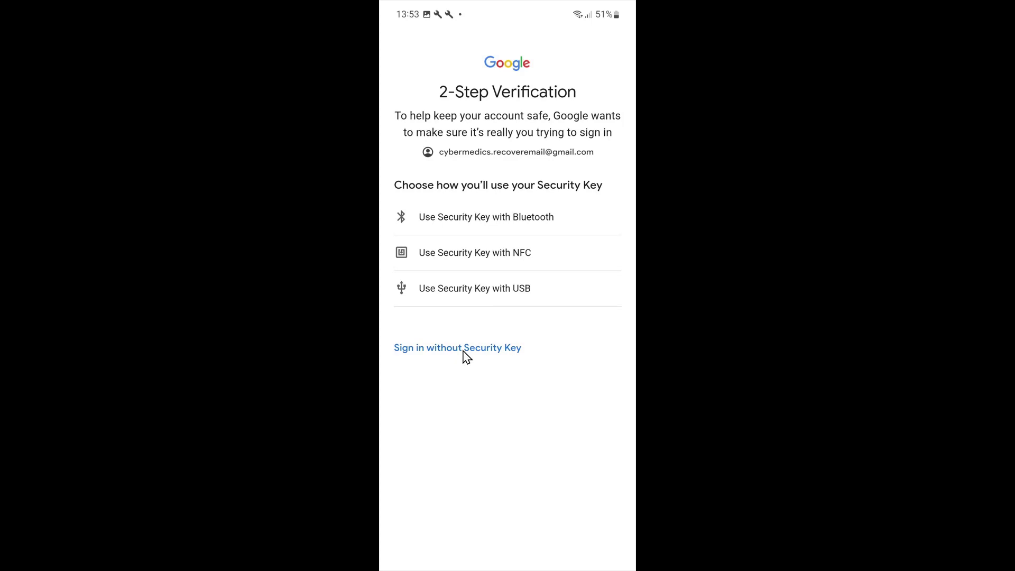
{"action": "left_click", "coordinate": [462, 349]}
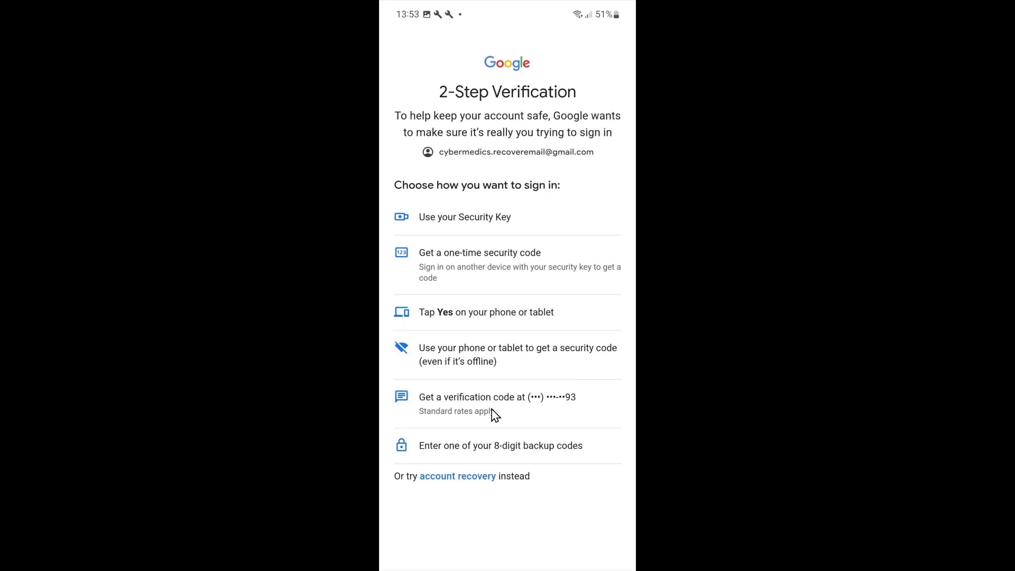
Verify with a text-message code, then accept Google's terms to finish signing in
{"action": "left_click", "coordinate": [455, 413]}
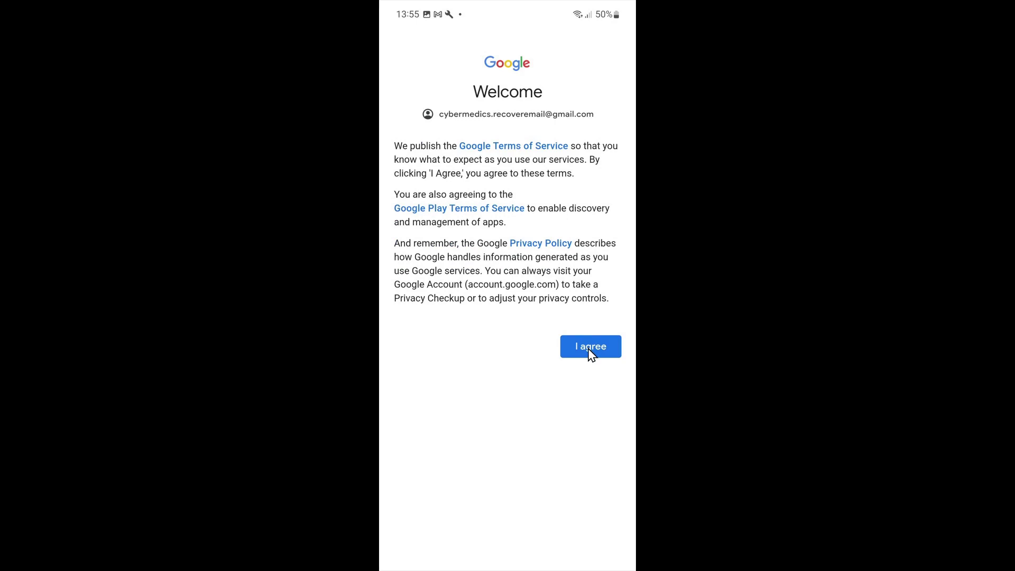
{"action": "left_click", "coordinate": [588, 349]}
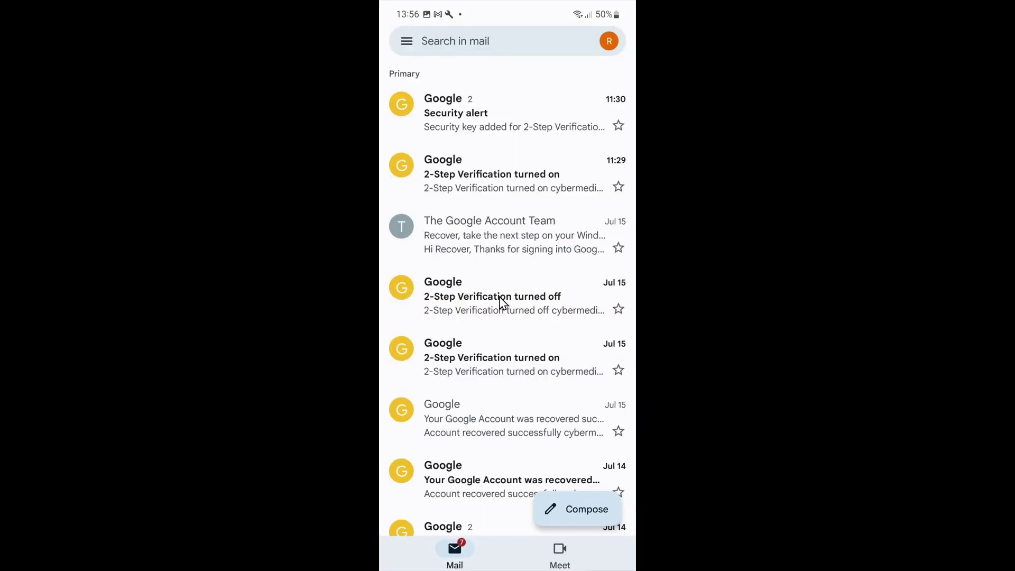